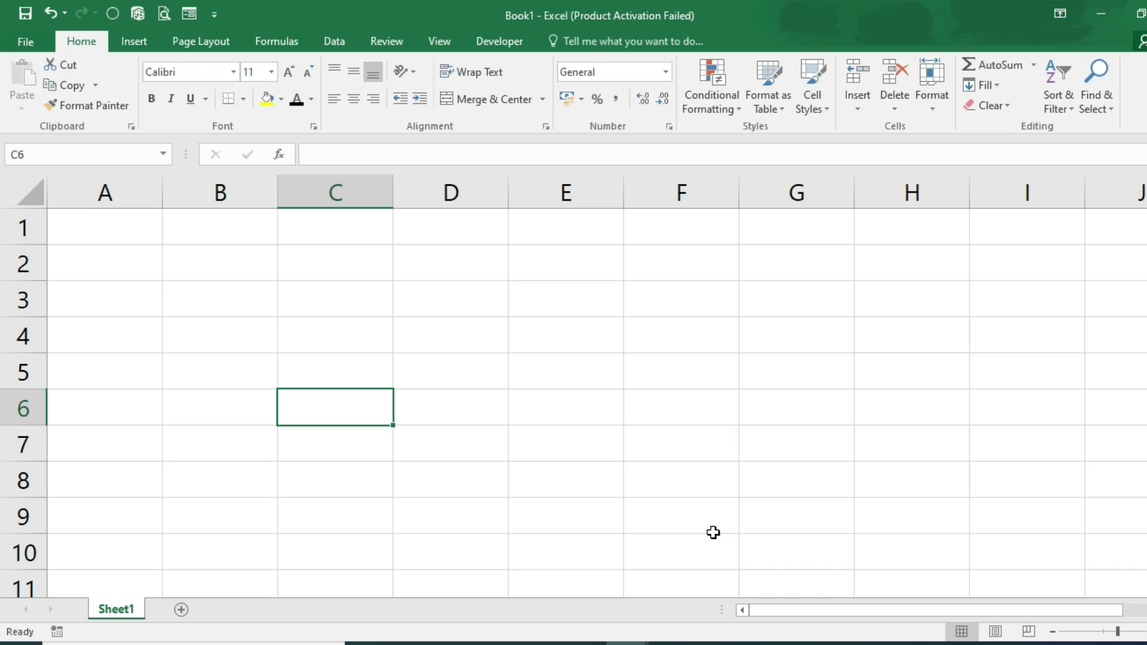
Widen column A to about twice and column B to about three times the default column width.
left_click(99, 236)
left_click_drag(159, 195, 267, 227)
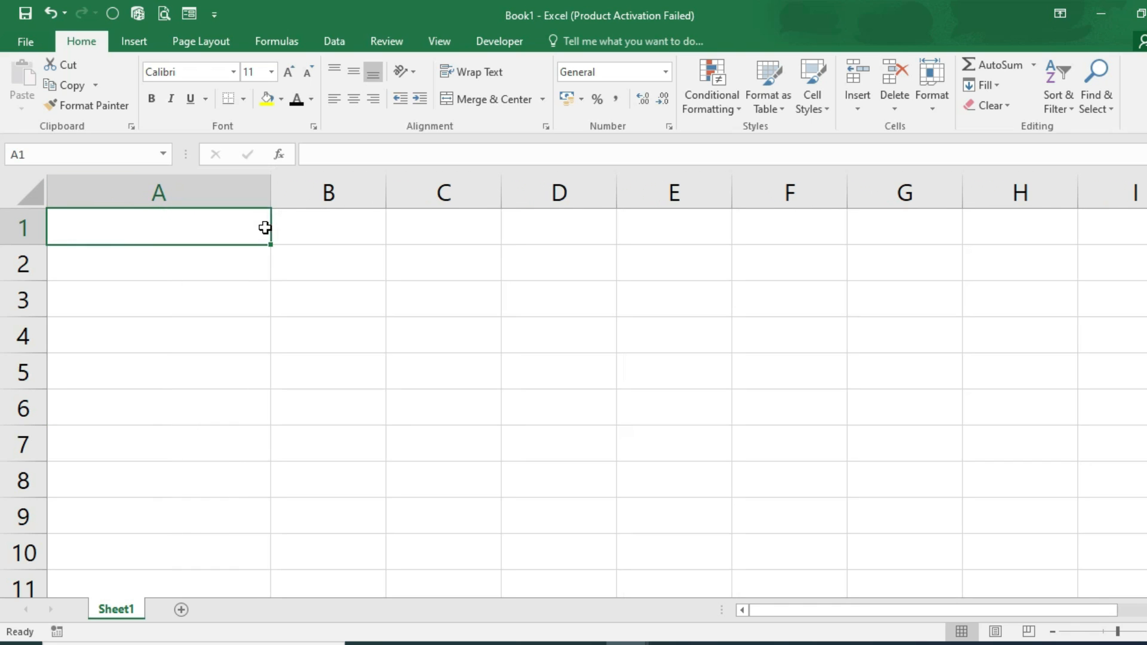
left_click_drag(386, 198, 628, 243)
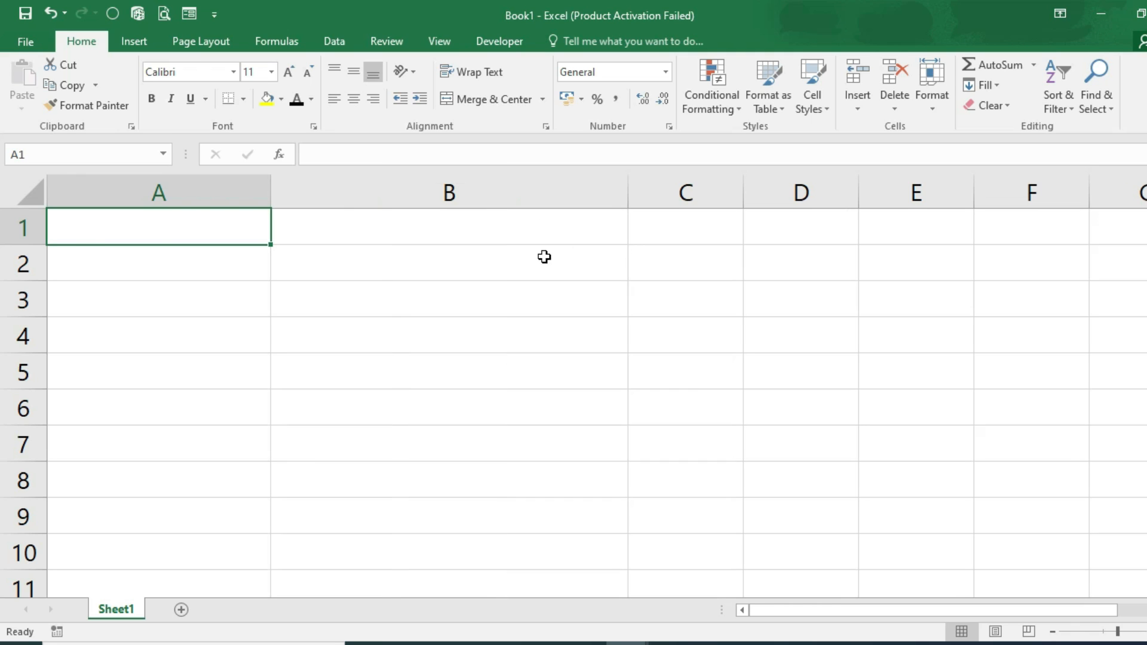
Enter the headers "Shipment code" in A1 and "Bar-code" in B1.
left_click(97, 234)
type("Shipment code")
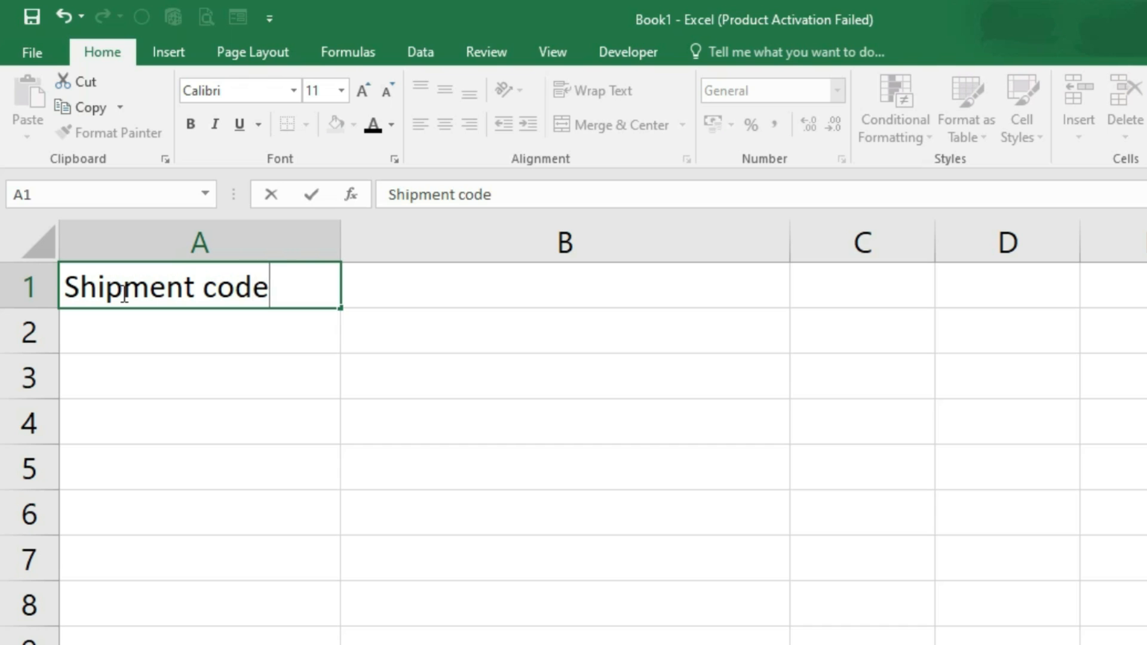
key("Tab")
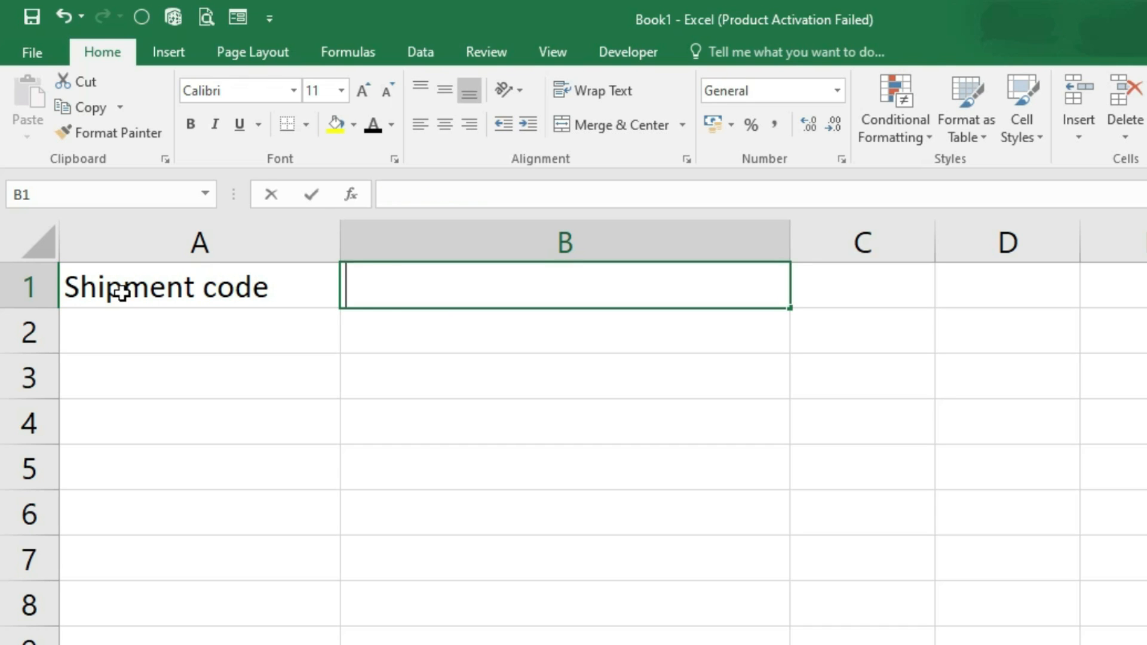
type("Bar-co")
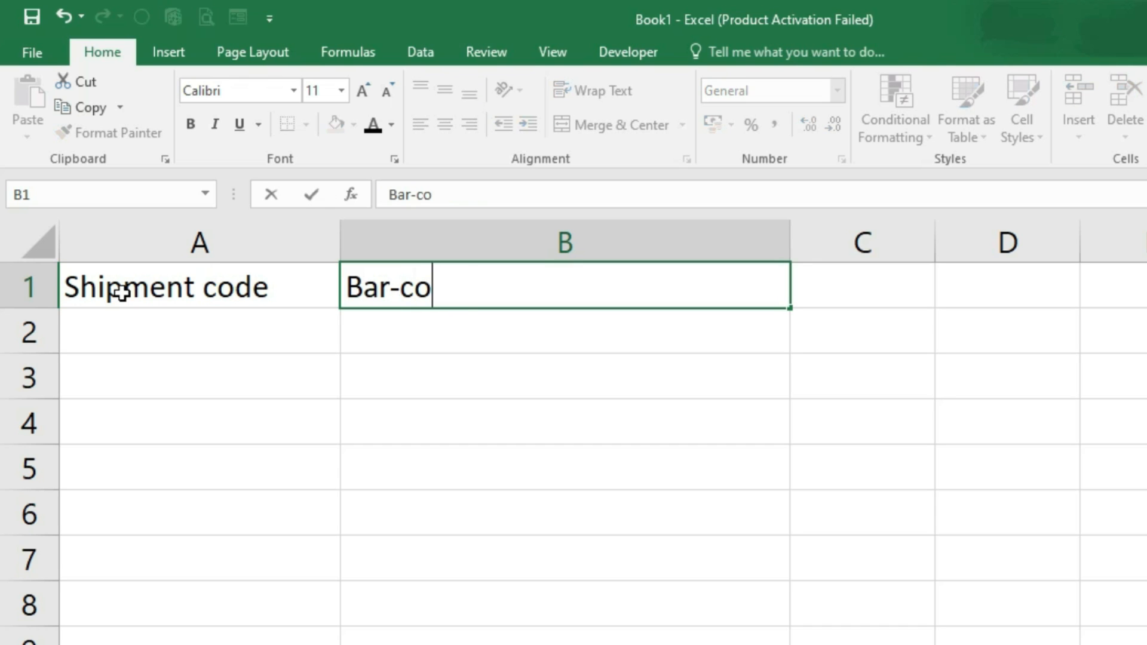
type("de")
Format the header cells A1:B1 with a yellow fill and bold text.
left_click(136, 296)
left_click_drag(153, 281, 382, 289)
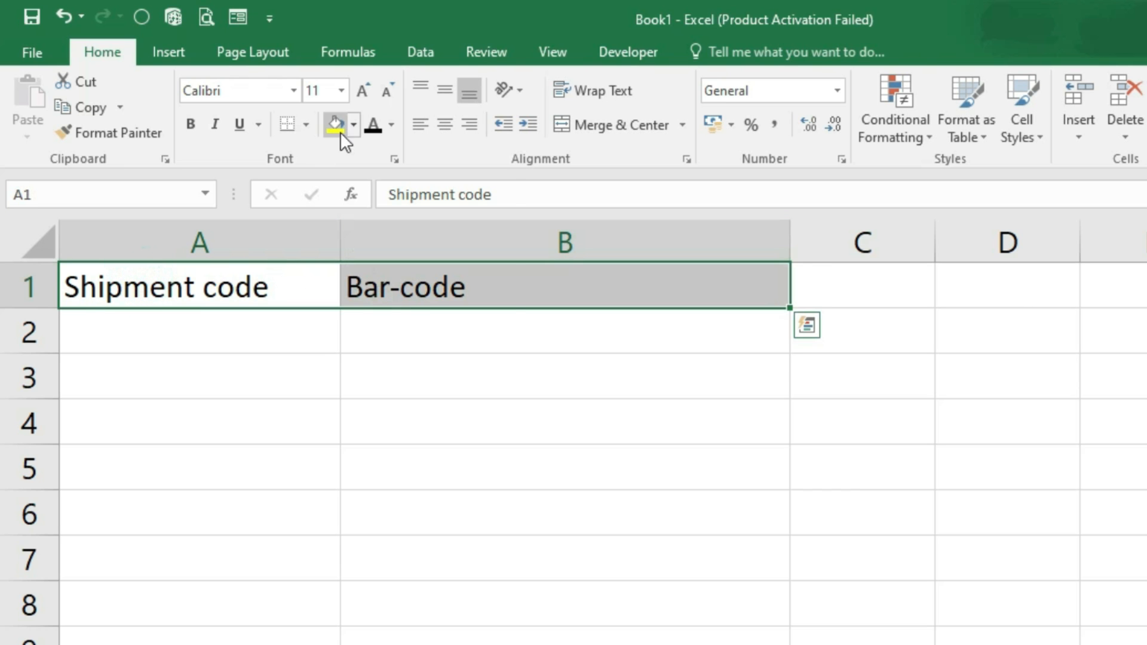
left_click(353, 124)
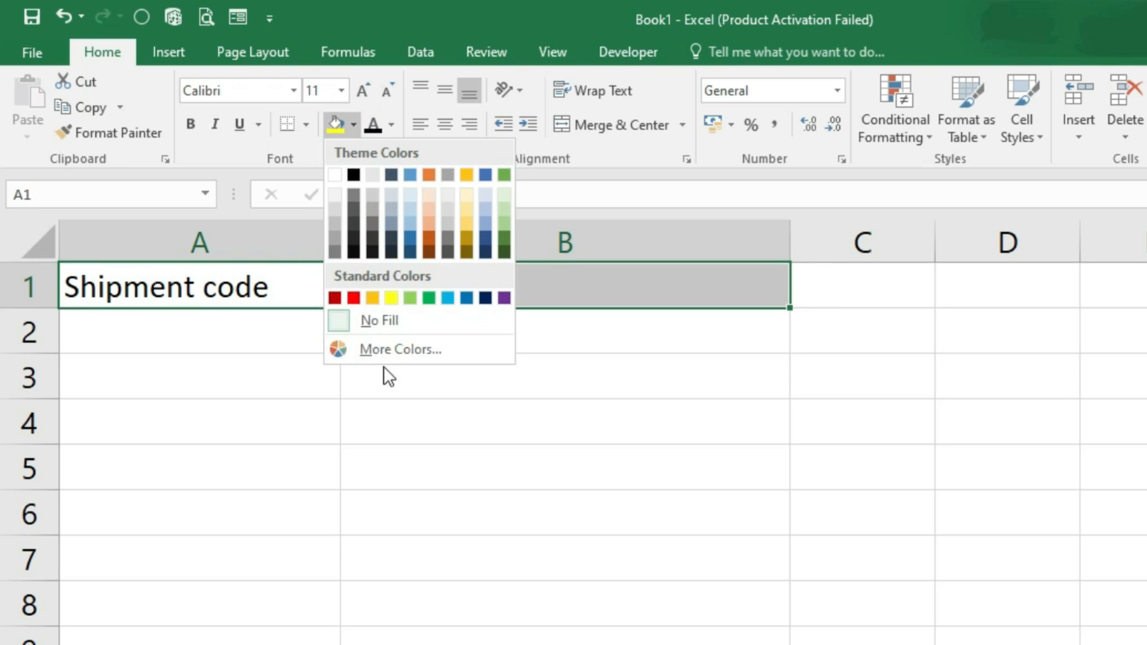
left_click(389, 297)
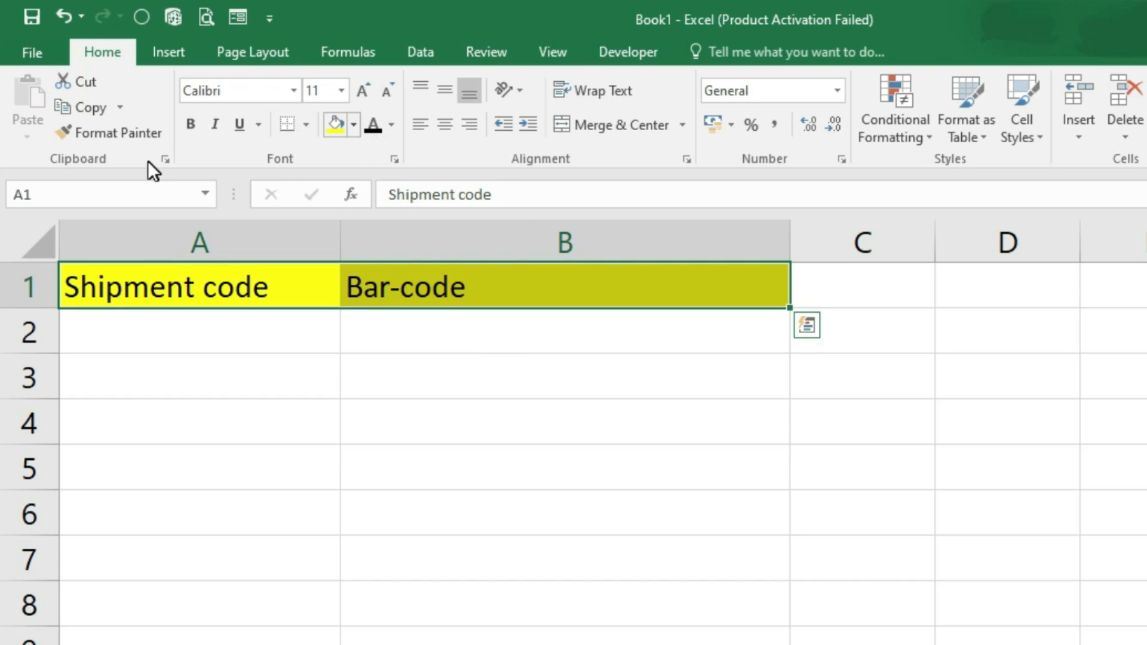
left_click(184, 124)
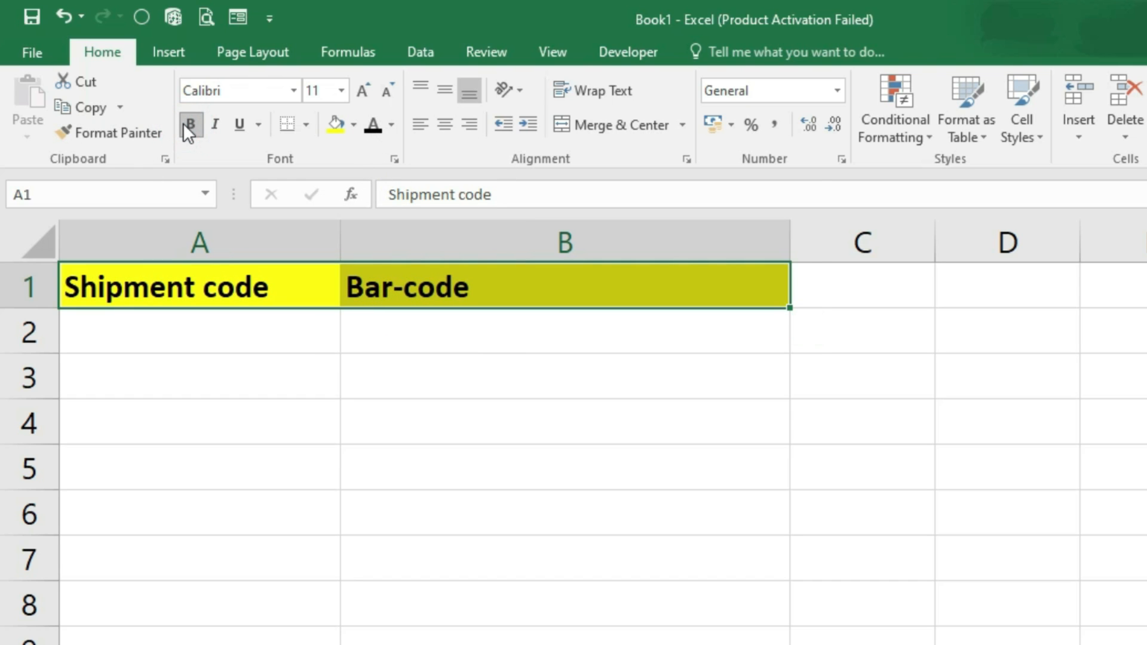
left_click(179, 466)
Enter the code 45685ABC1234 in A2 and fill it down as a series to A5.
left_click(167, 335)
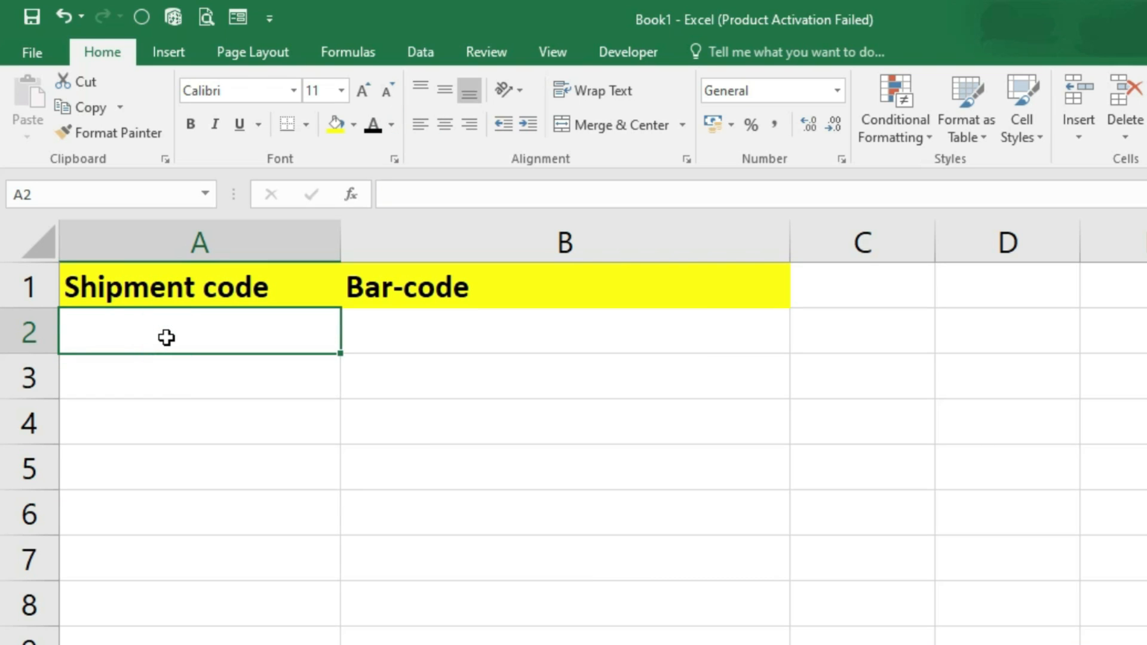
type("456")
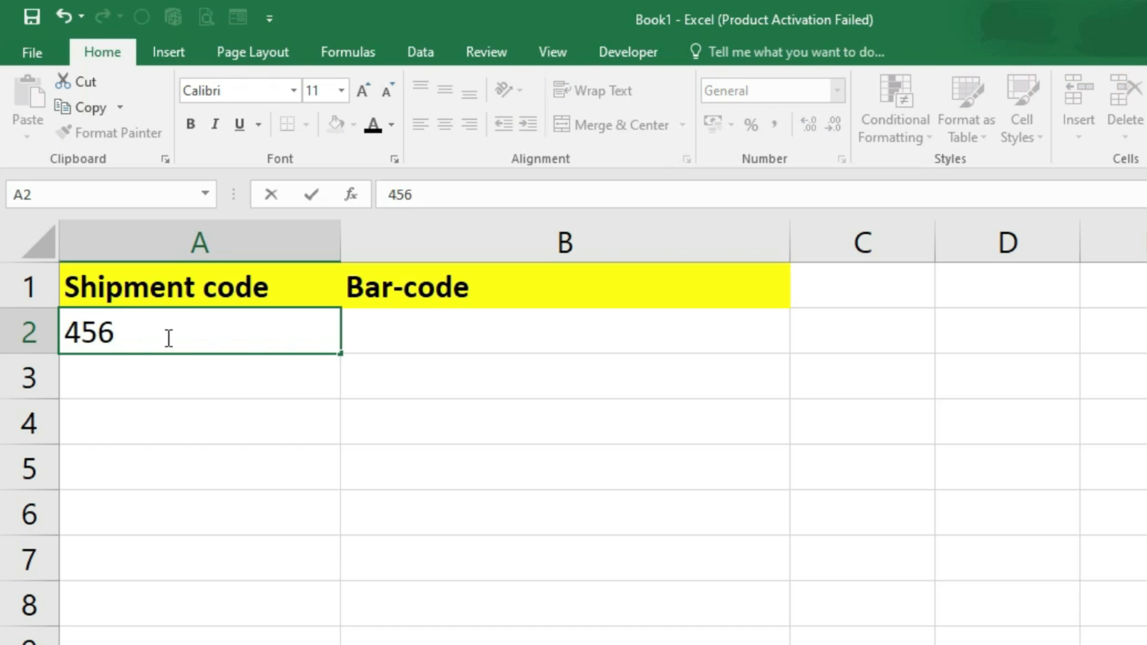
type("85A")
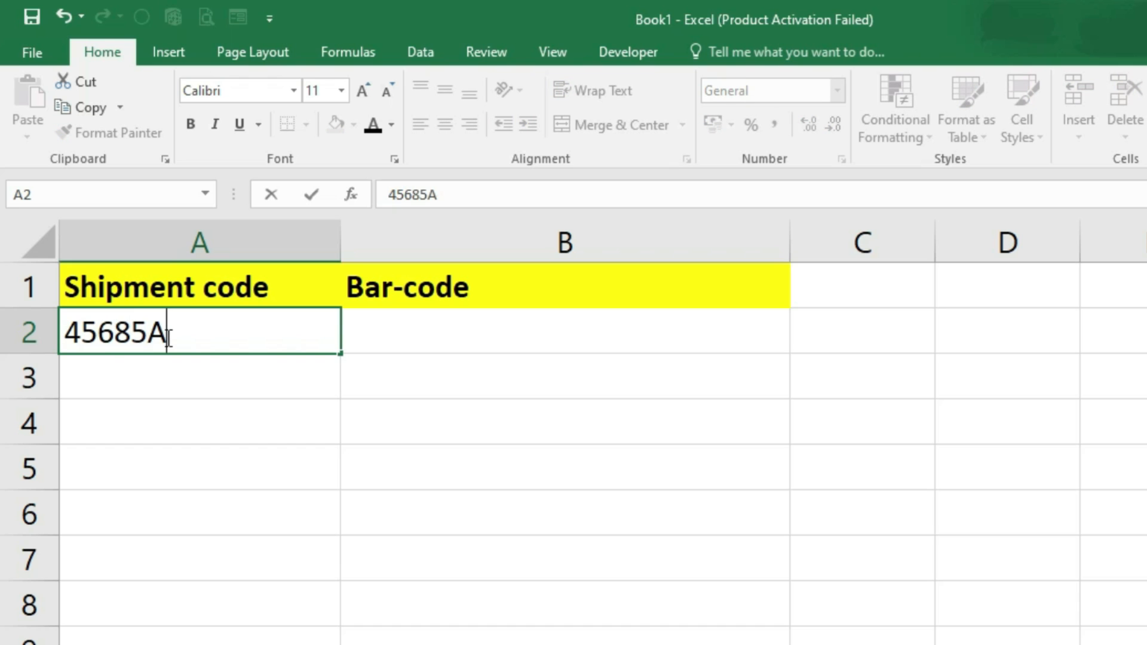
type("BC1")
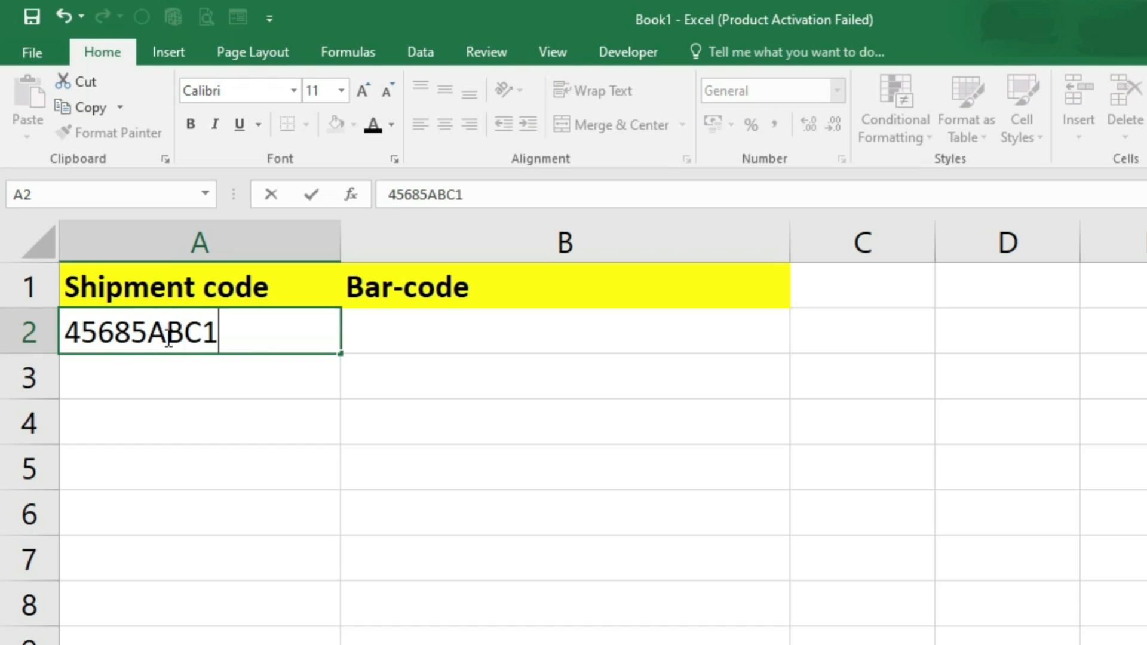
type("234")
left_click(167, 358)
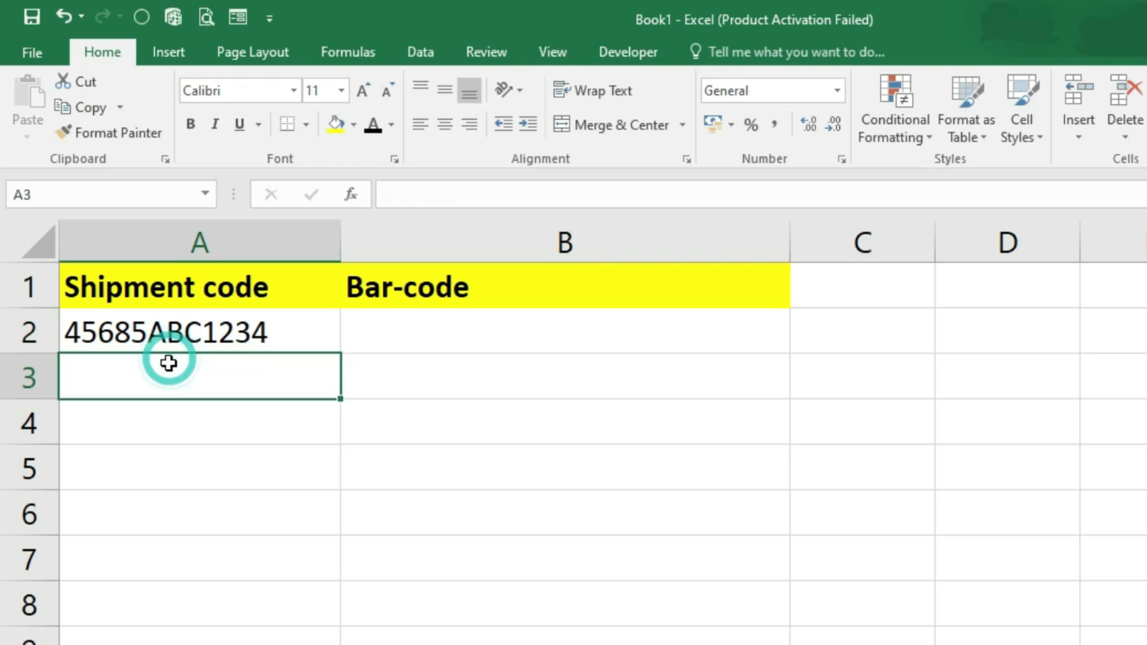
left_click(172, 330)
left_click_drag(340, 353, 333, 467)
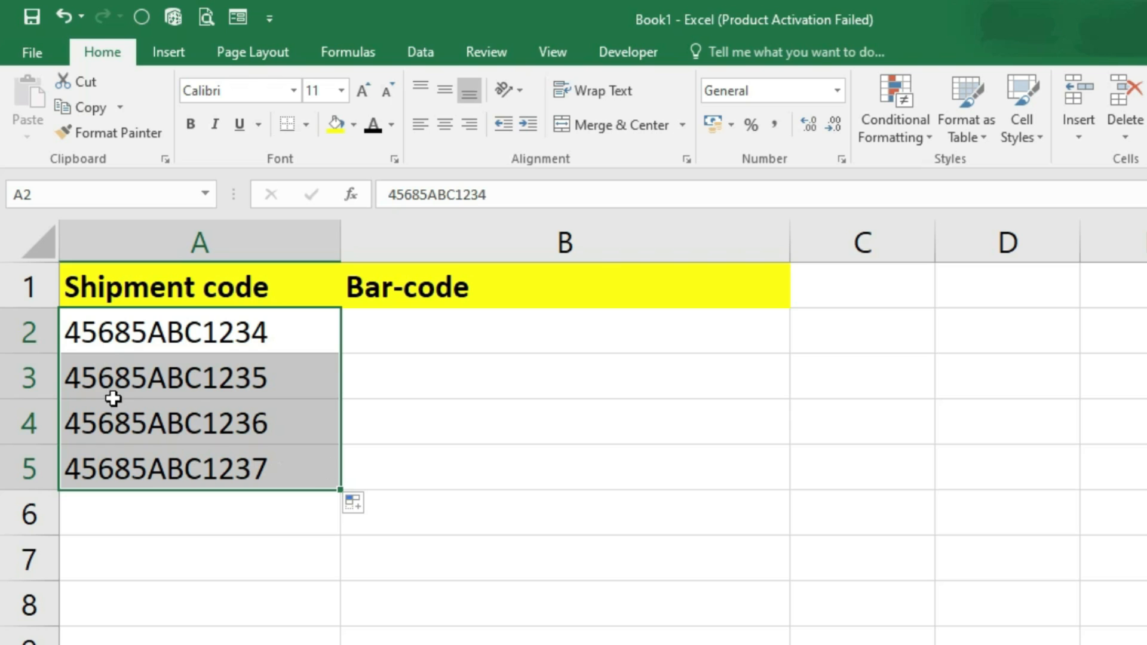
Change the leading digits of the code in A3 so that it reads 95685ABC1235.
left_click(120, 377)
double_click(121, 378)
left_click_drag(121, 378, 43, 381)
type("9568")
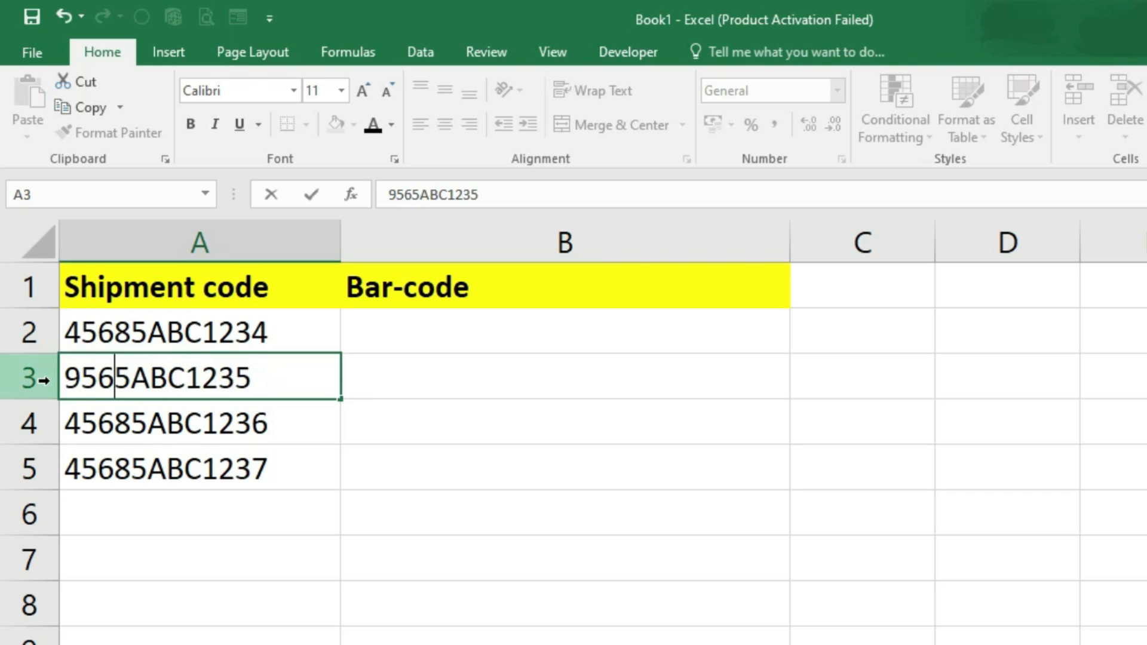
Replace the leading digits of the code in A4 with 8754.
left_click(113, 424)
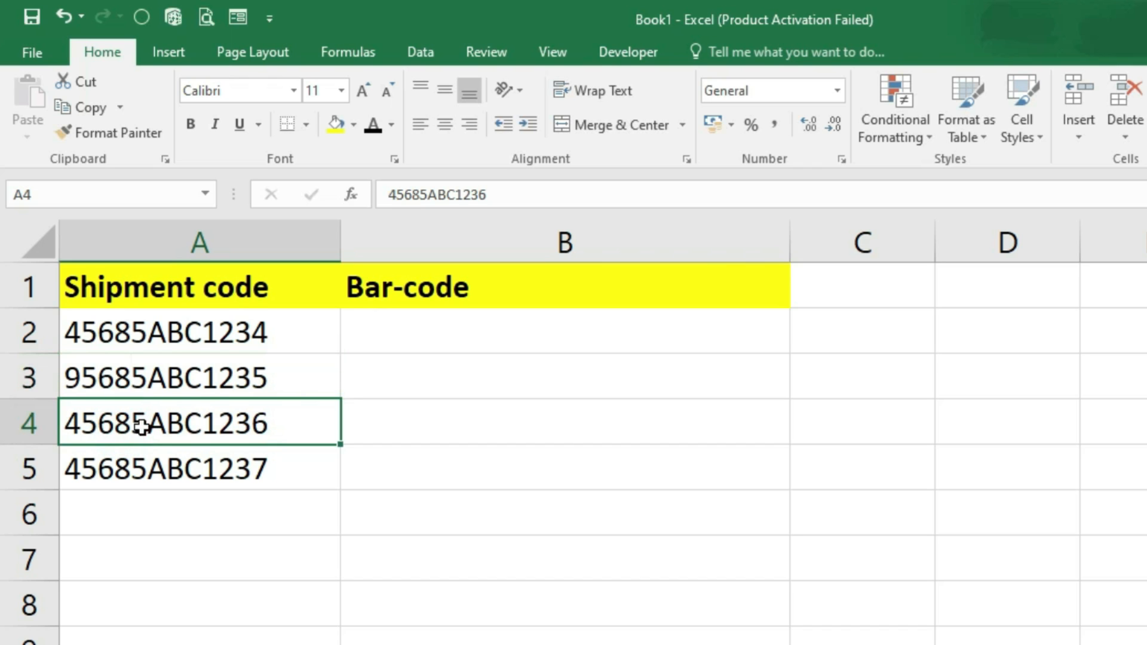
double_click(148, 424)
left_click_drag(147, 423, 65, 423)
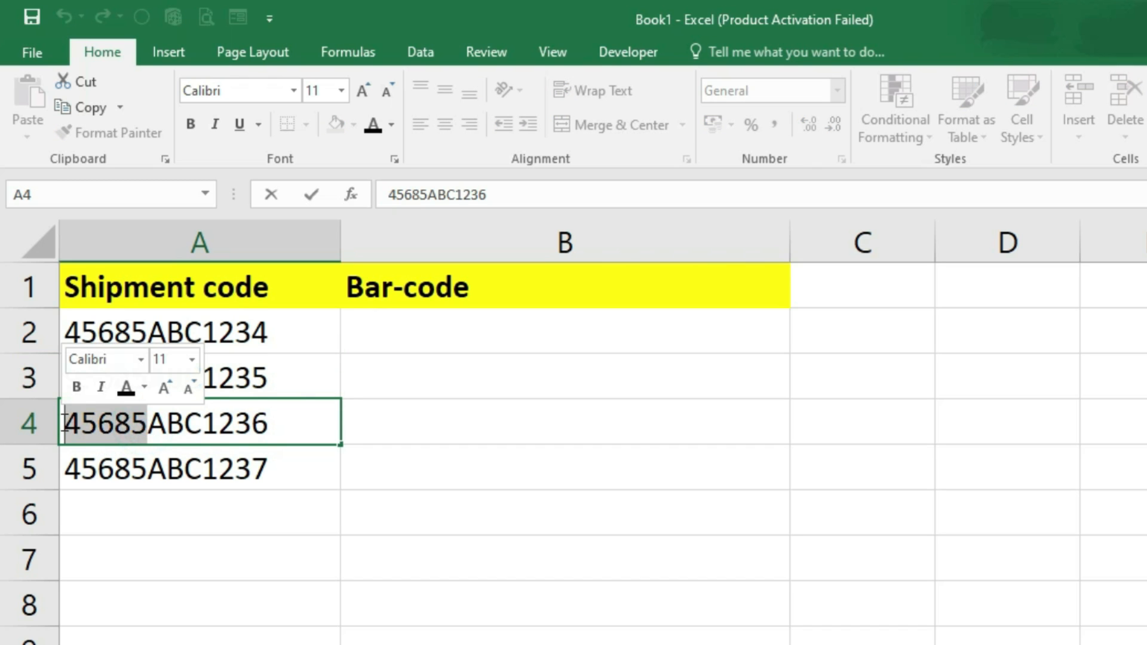
type("8754")
key("ctrl+Return")
Change the leading digits of the code in A5 so that it reads 66665ABC1237.
left_click(134, 457)
double_click(129, 471)
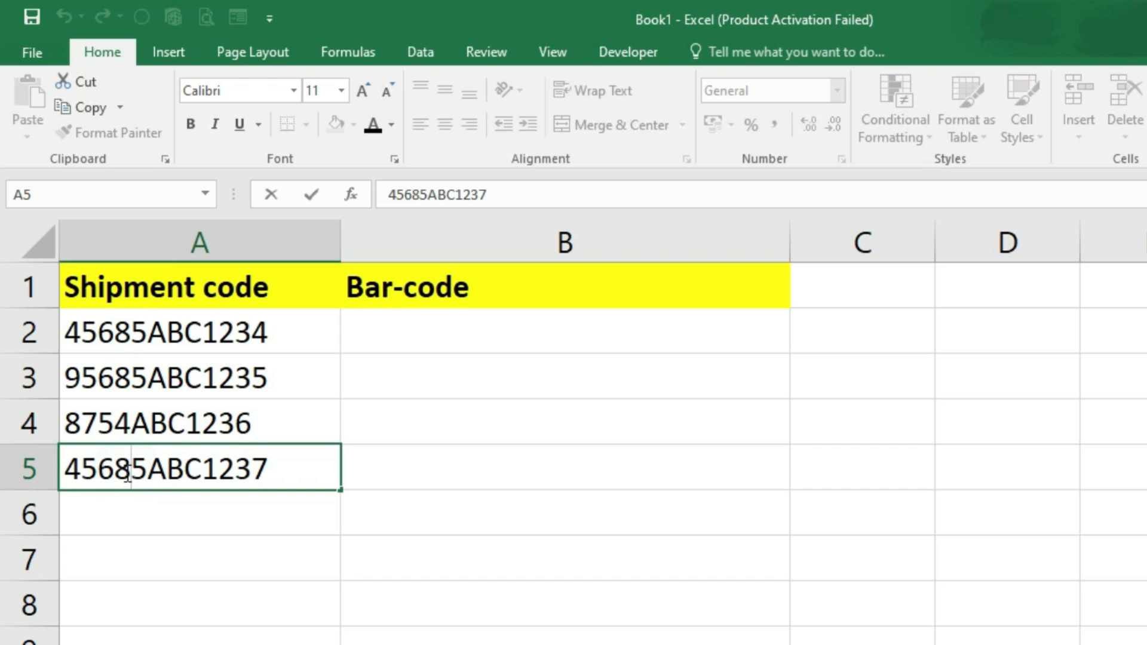
left_click_drag(128, 470, 47, 474)
type("66")
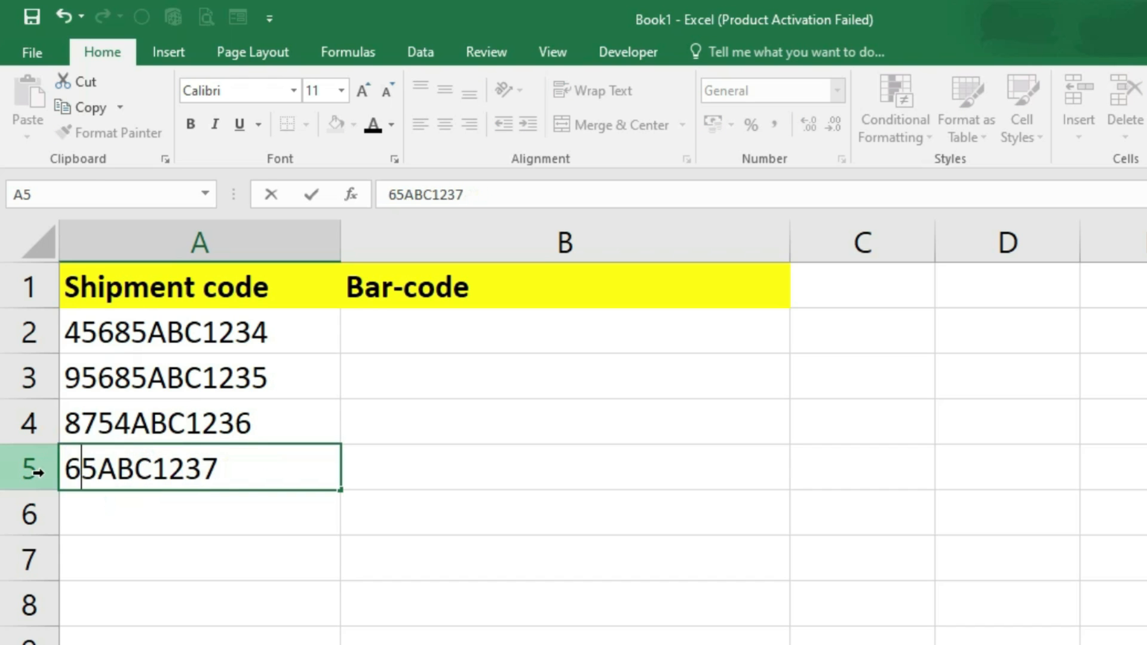
type("66")
key("ctrl+Return")
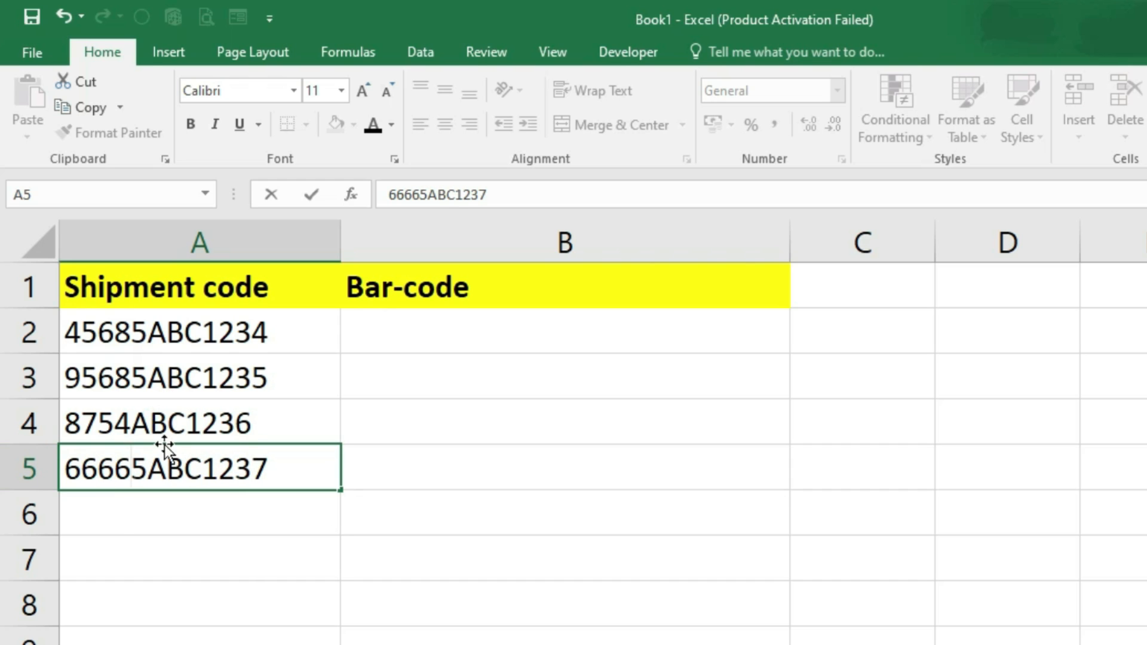
Replace the letters ABC in the A4 code with PVT.
double_click(164, 423)
left_click_drag(185, 423, 139, 424)
type("PVT")
key("ctrl+Return")
Replace the letters ABC in the A5 code with CMD.
double_click(197, 469)
left_click_drag(202, 472, 148, 479)
type("c")
key("BackSpace")
type("CMD")
left_click(345, 635)
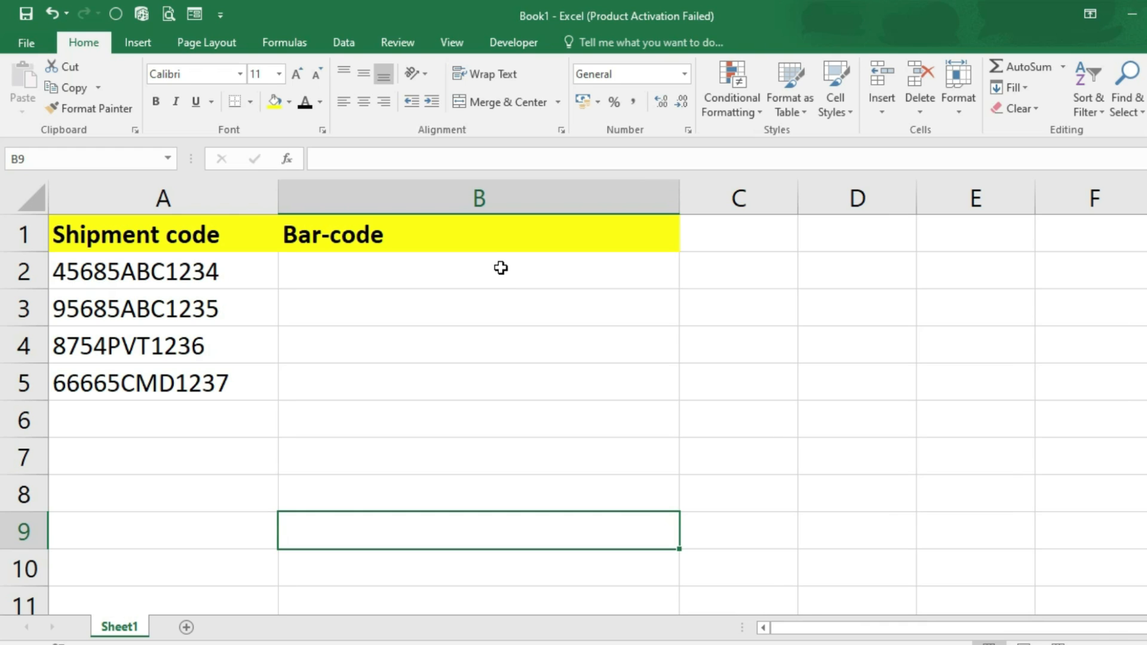
Set the height of rows 2 to 5 to 40.
left_click(452, 275)
left_click_drag(453, 275, 448, 382)
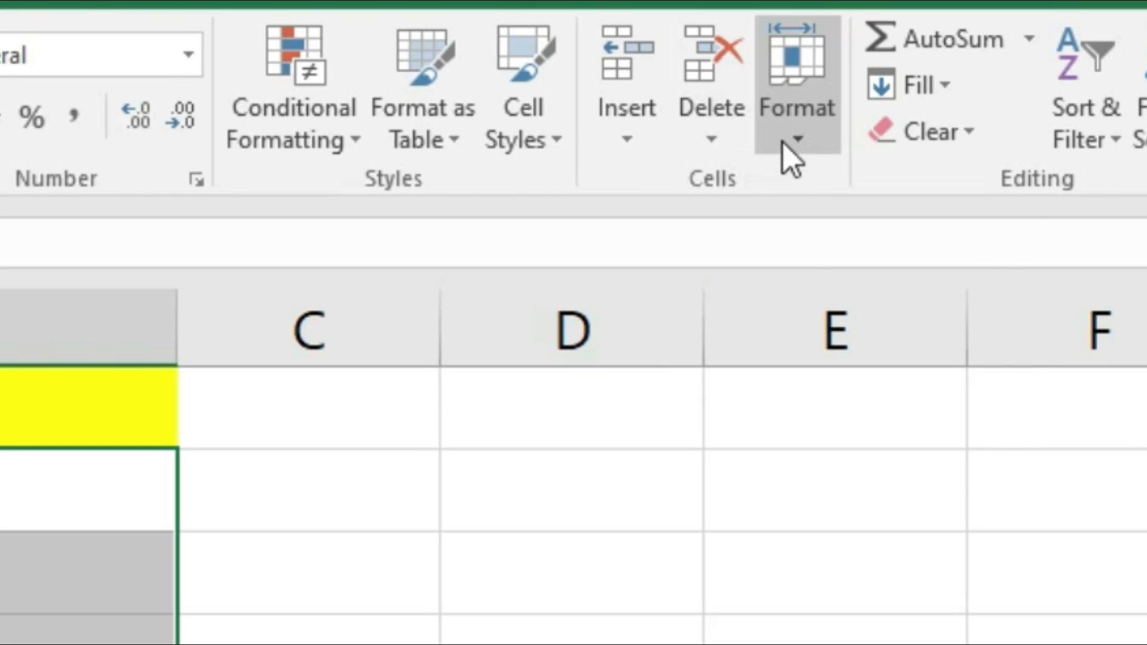
left_click(783, 144)
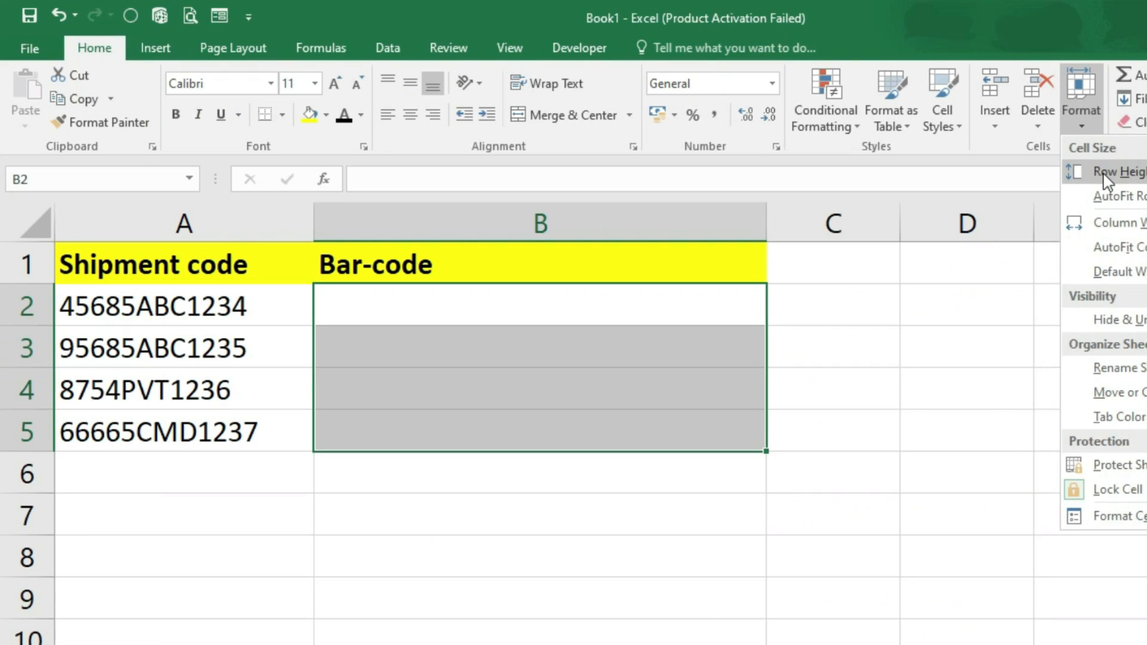
left_click(842, 232)
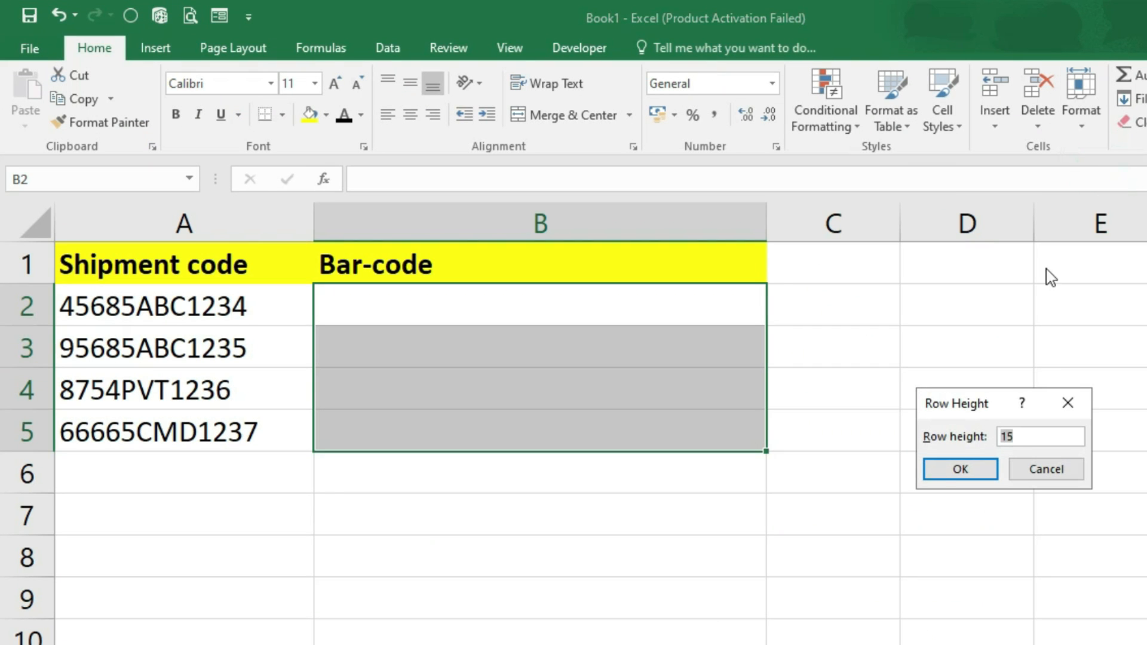
left_click_drag(976, 402, 244, 487)
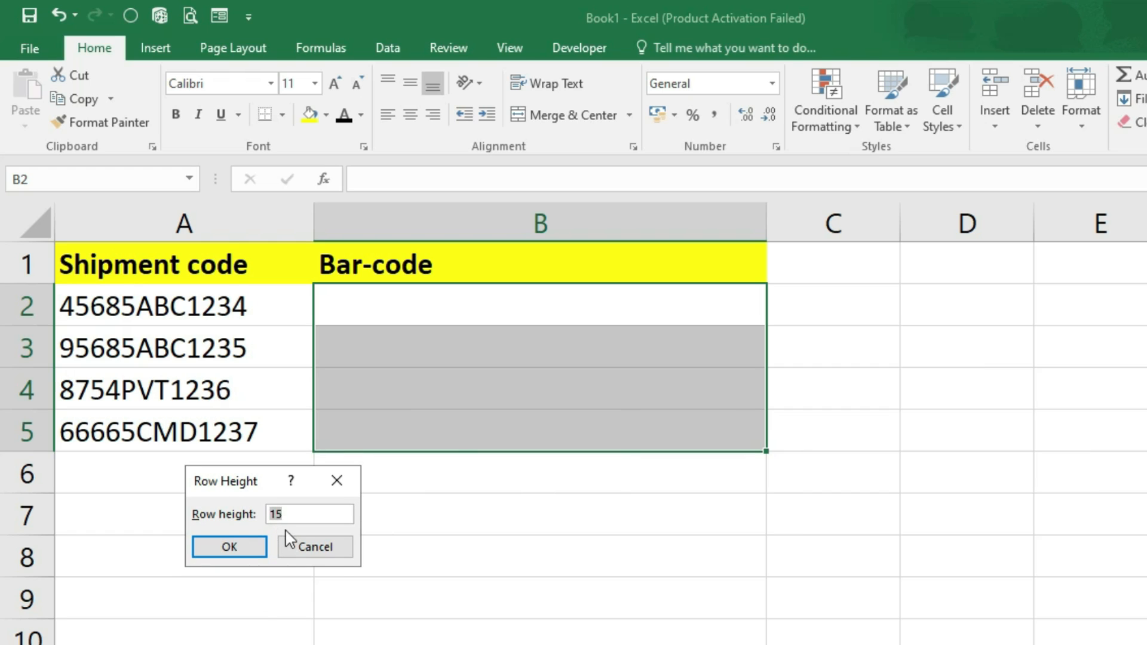
left_click_drag(267, 479, 274, 344)
type("40")
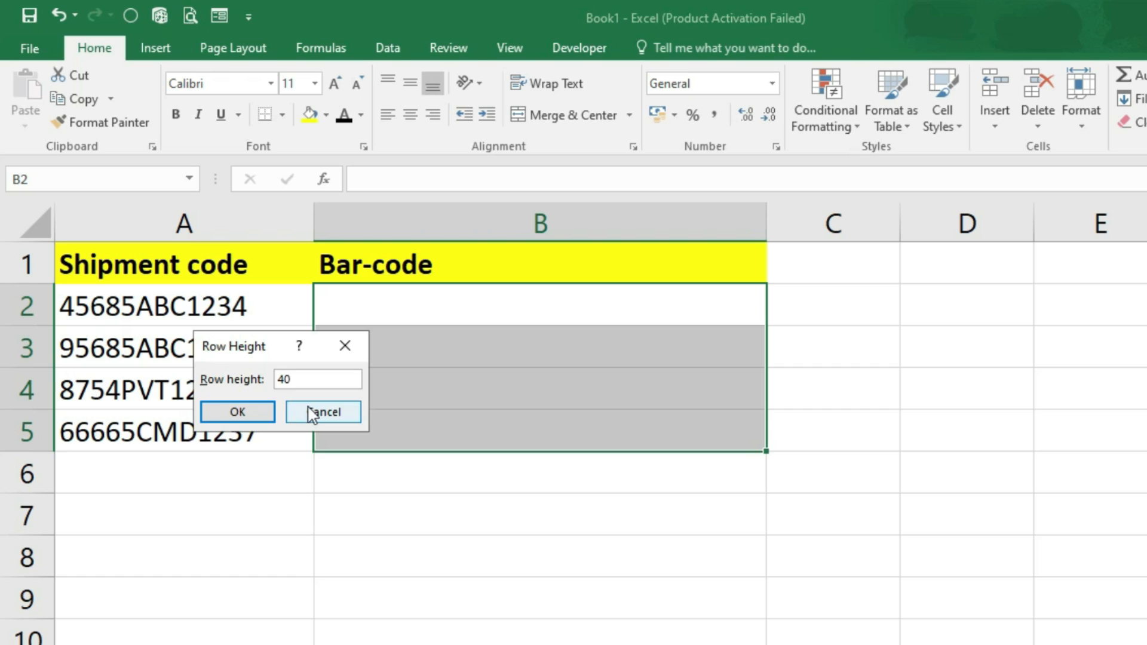
left_click(238, 414)
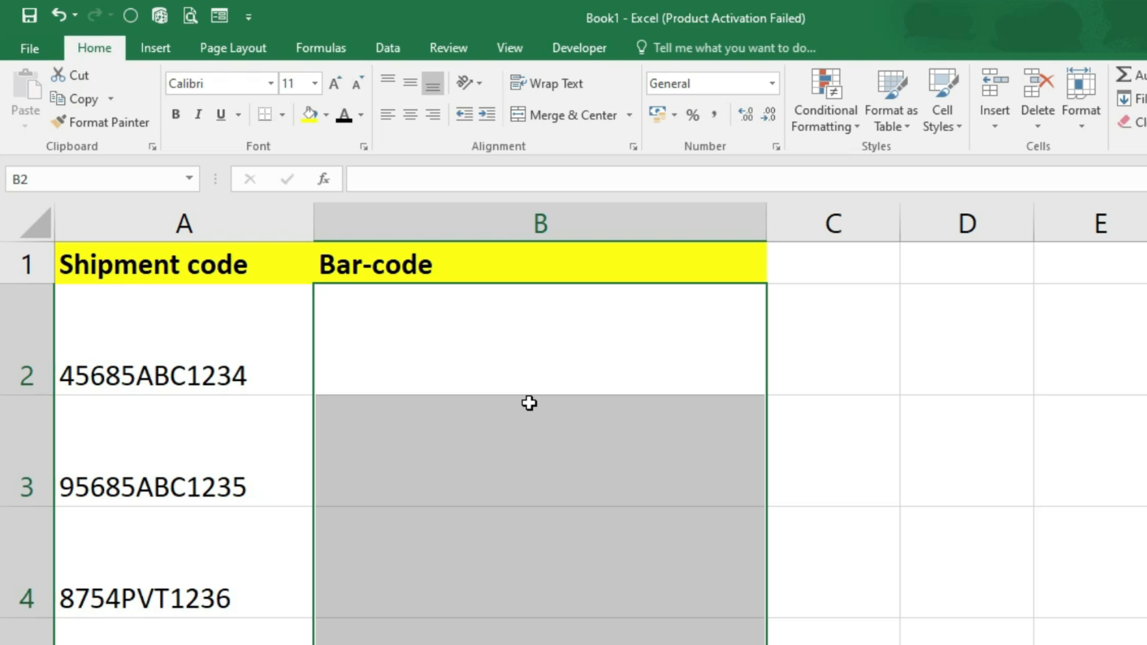
scroll(409, 377, "down", 1)
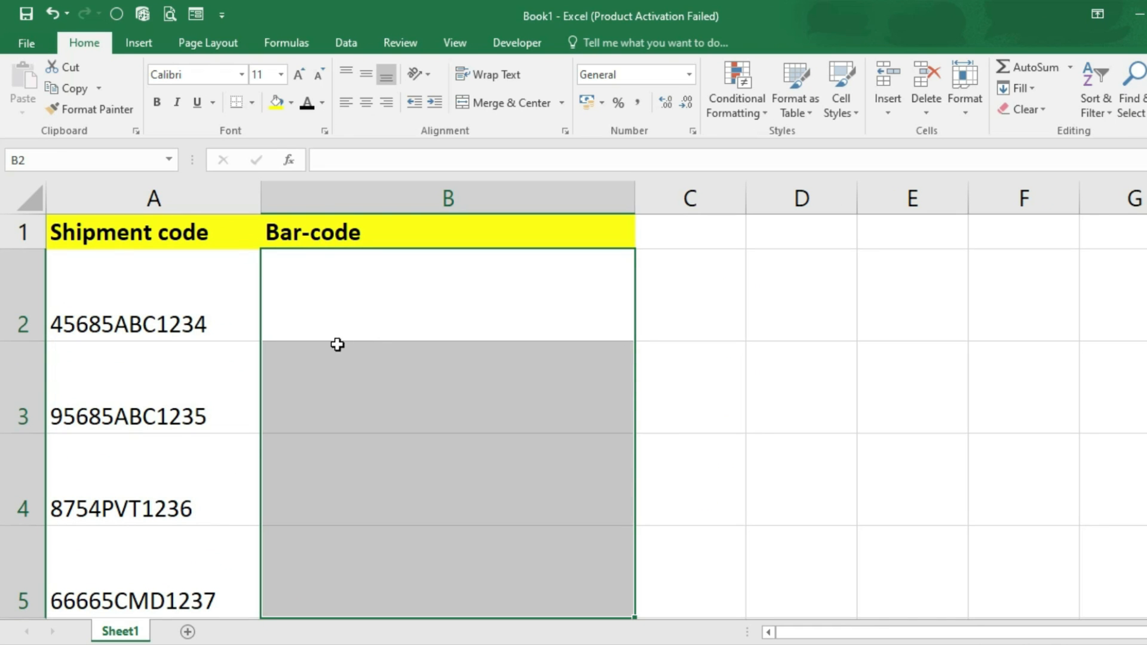
Center the contents of A1:B5 horizontally and align them to the middle vertically.
left_click_drag(108, 237, 357, 571)
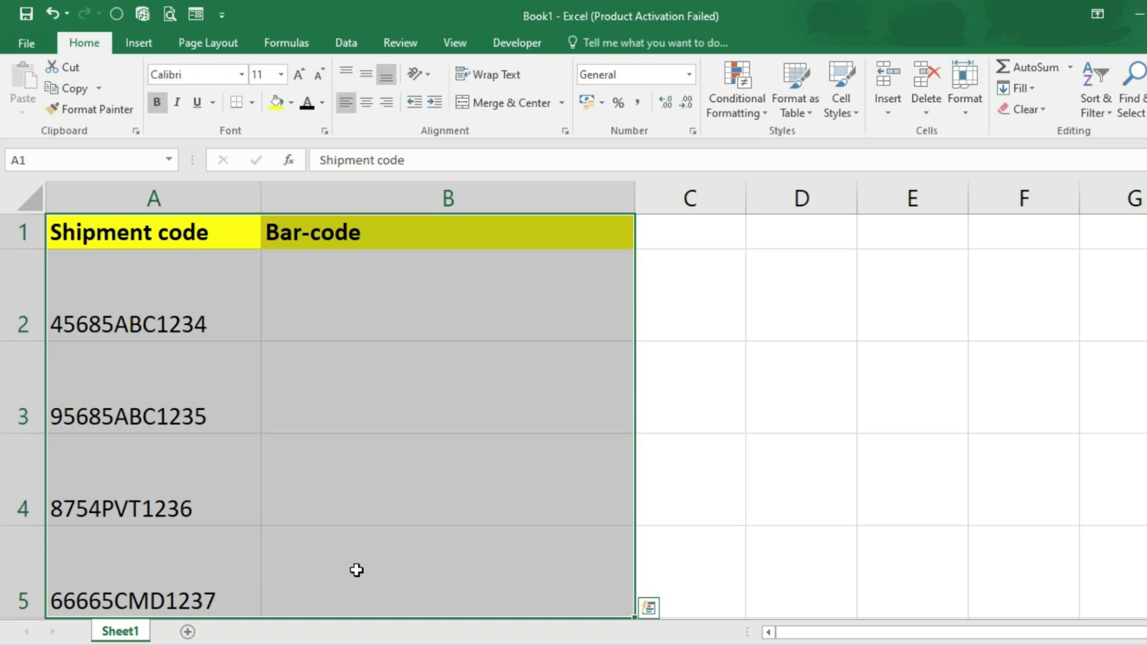
left_click(368, 105)
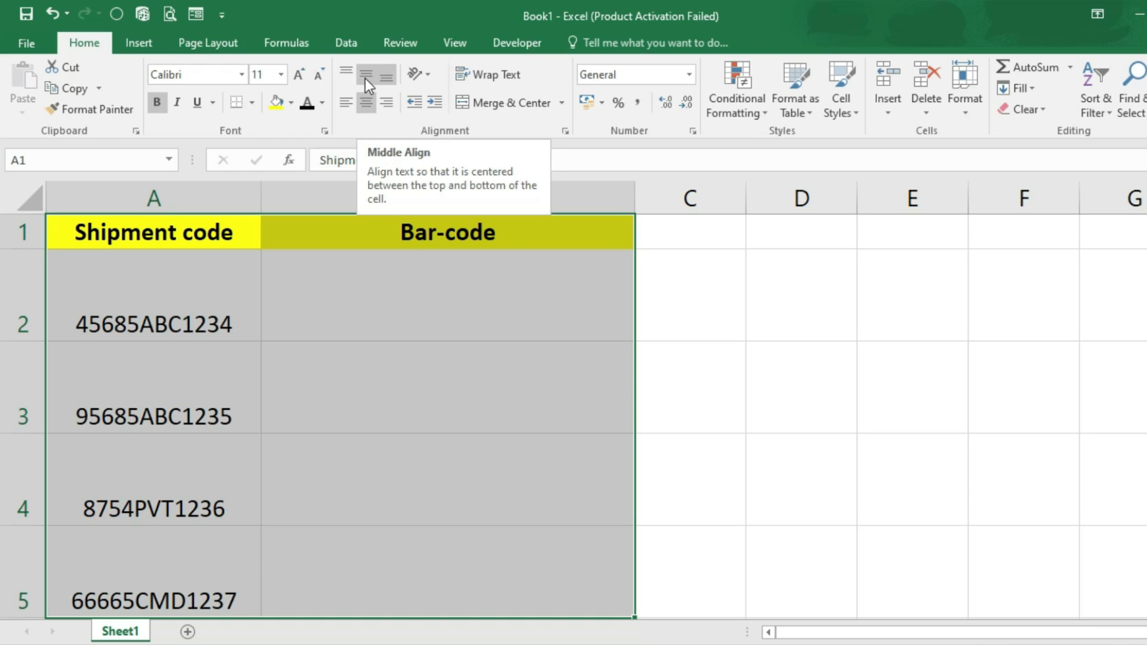
left_click(366, 76)
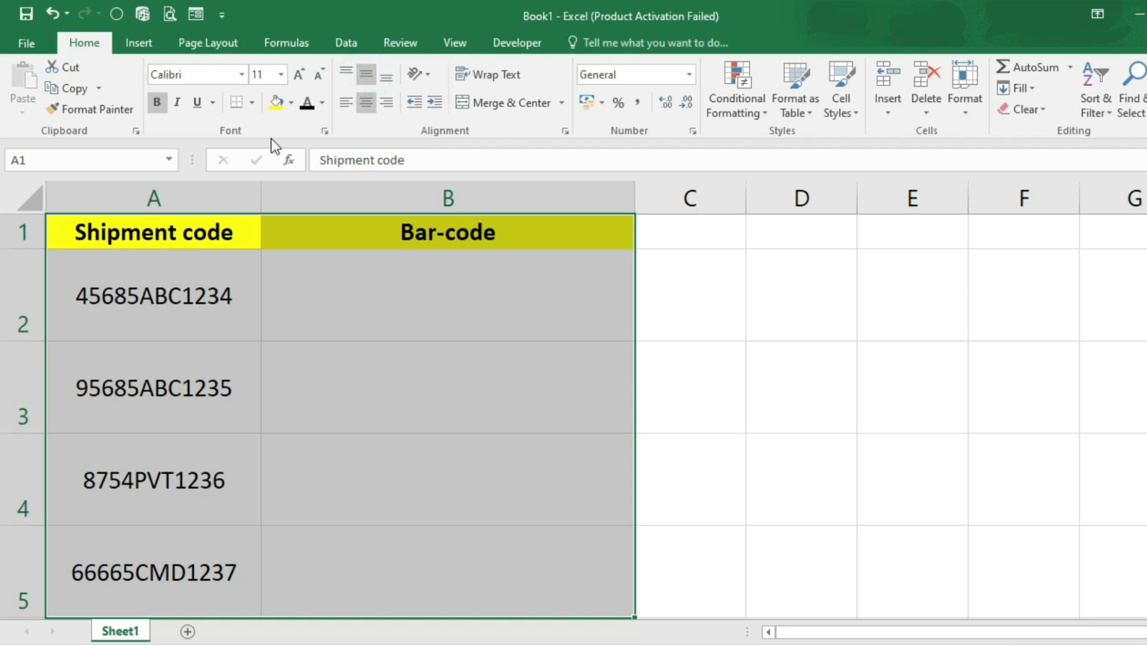
Apply all borders to A1:B5 and increase its font size to 14.
left_click(251, 104)
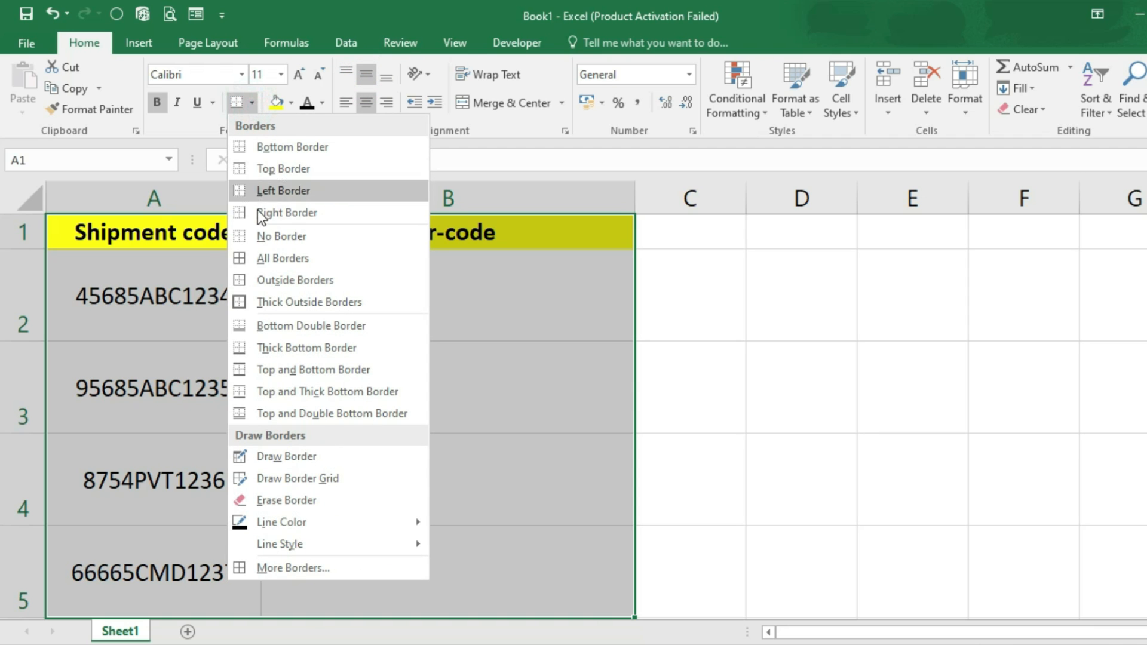
left_click(260, 257)
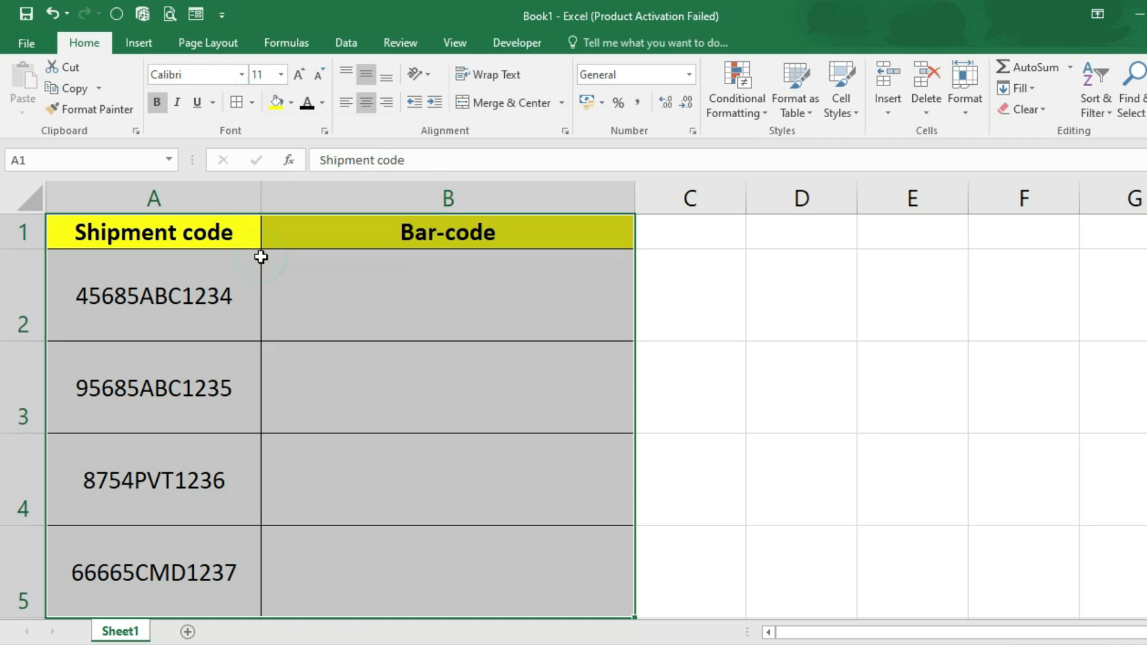
left_click(296, 80)
left_click(296, 80)
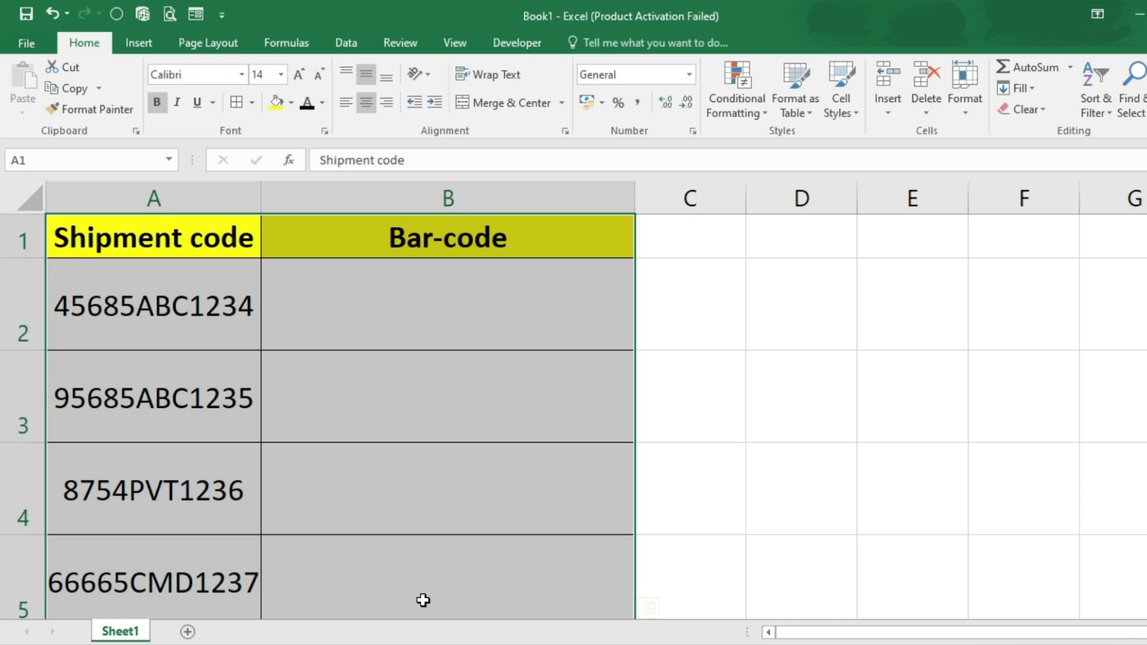
Enter the formula =""&A2&"" in cell B2 under the Bar-code heading.
left_click(439, 315)
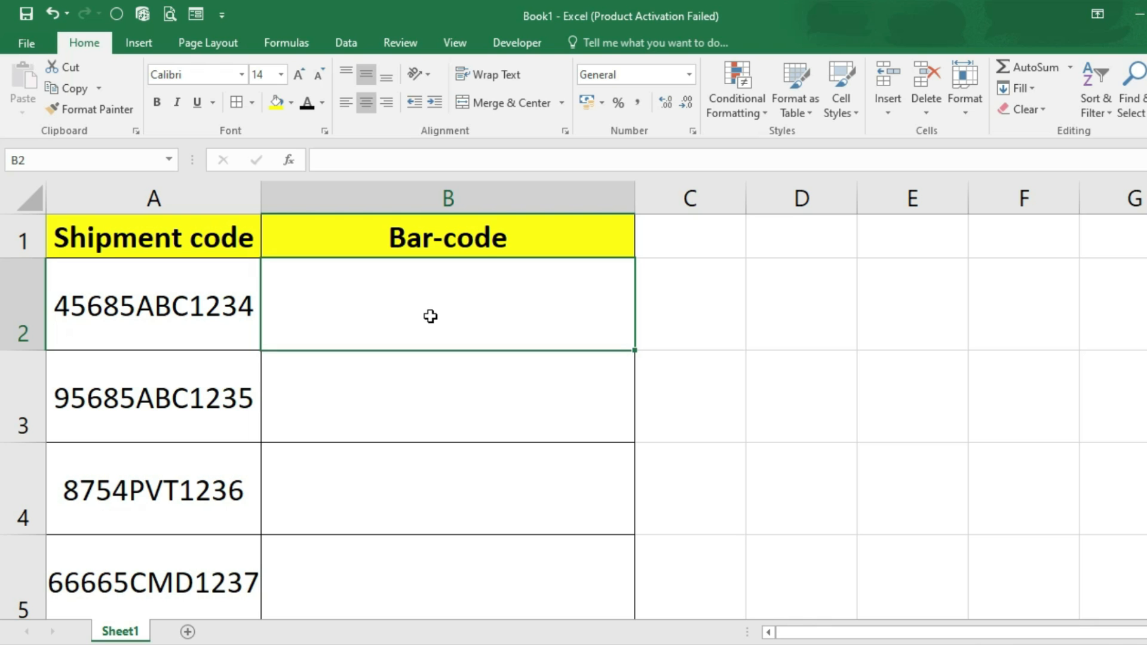
scroll(431, 316, "up", 4, "ctrl")
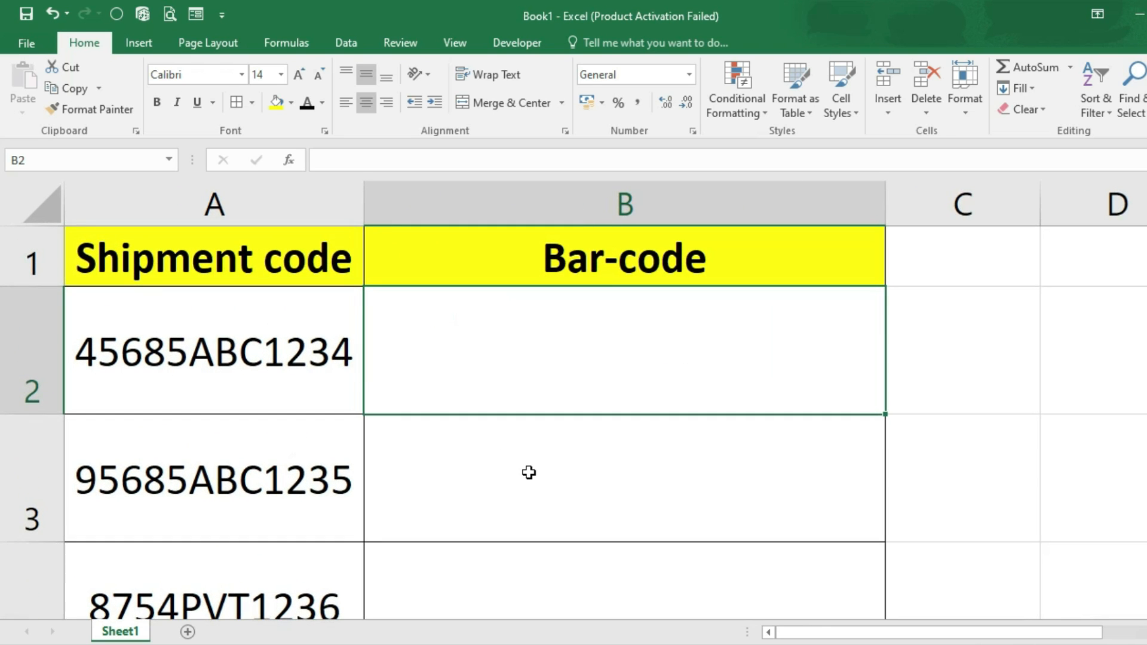
type("=")
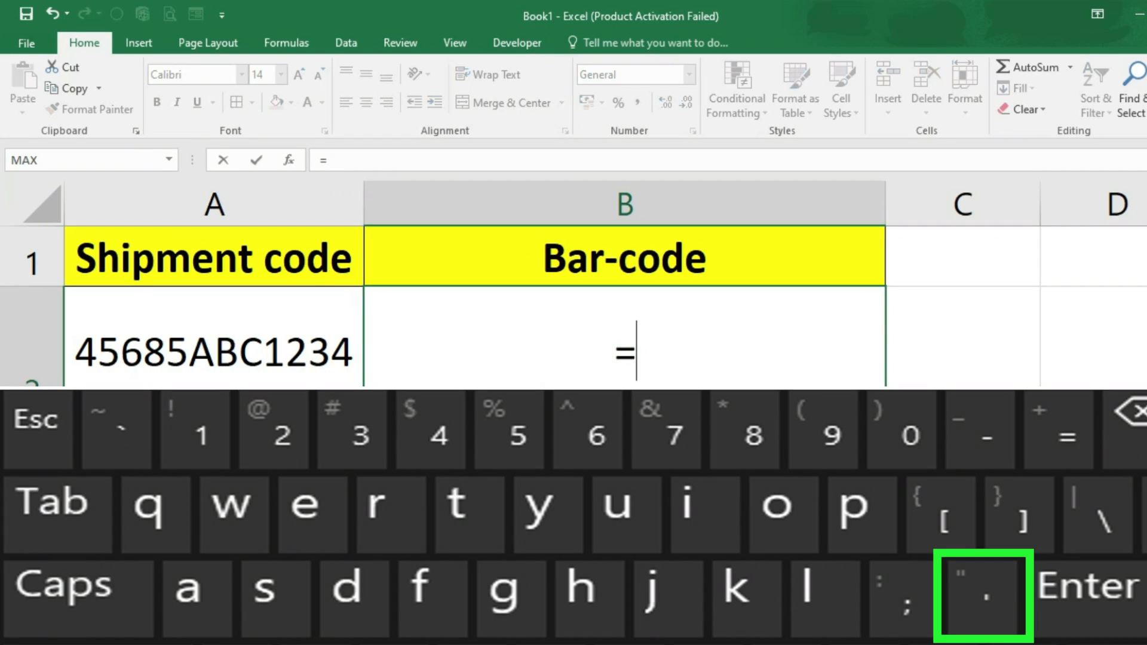
type("\"")
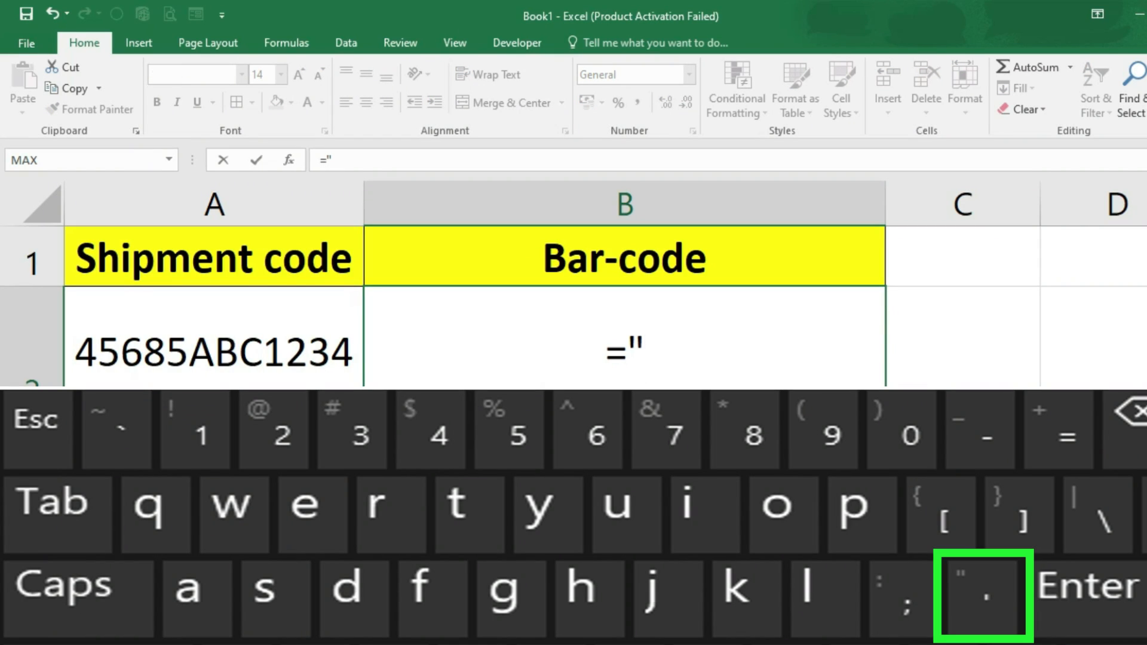
type("\"")
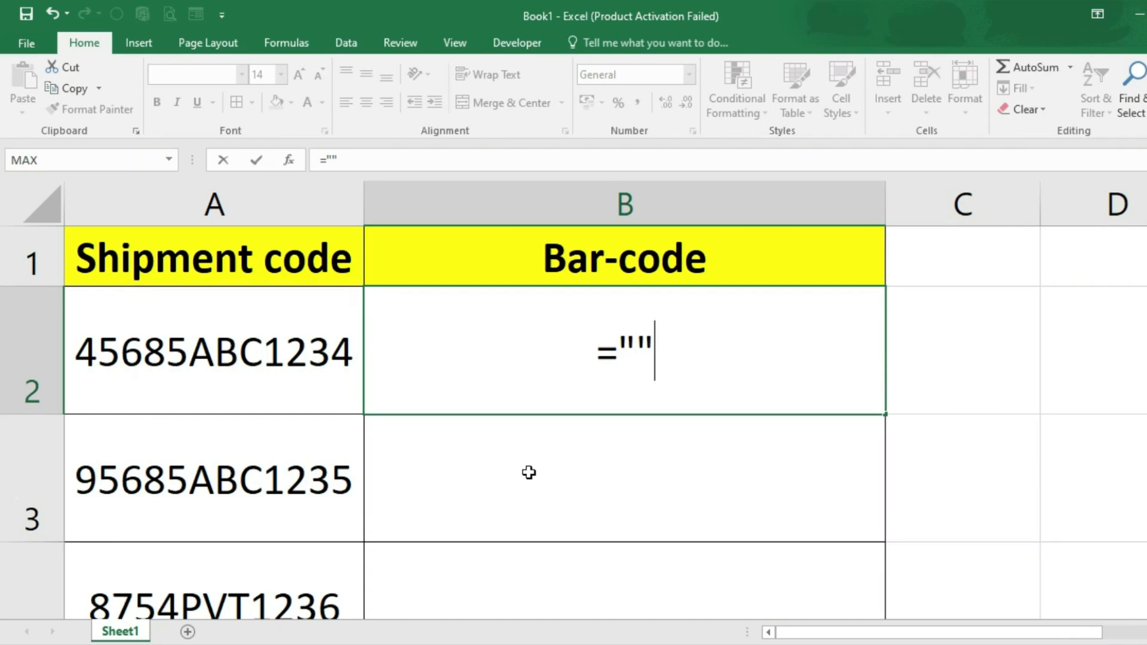
type("&")
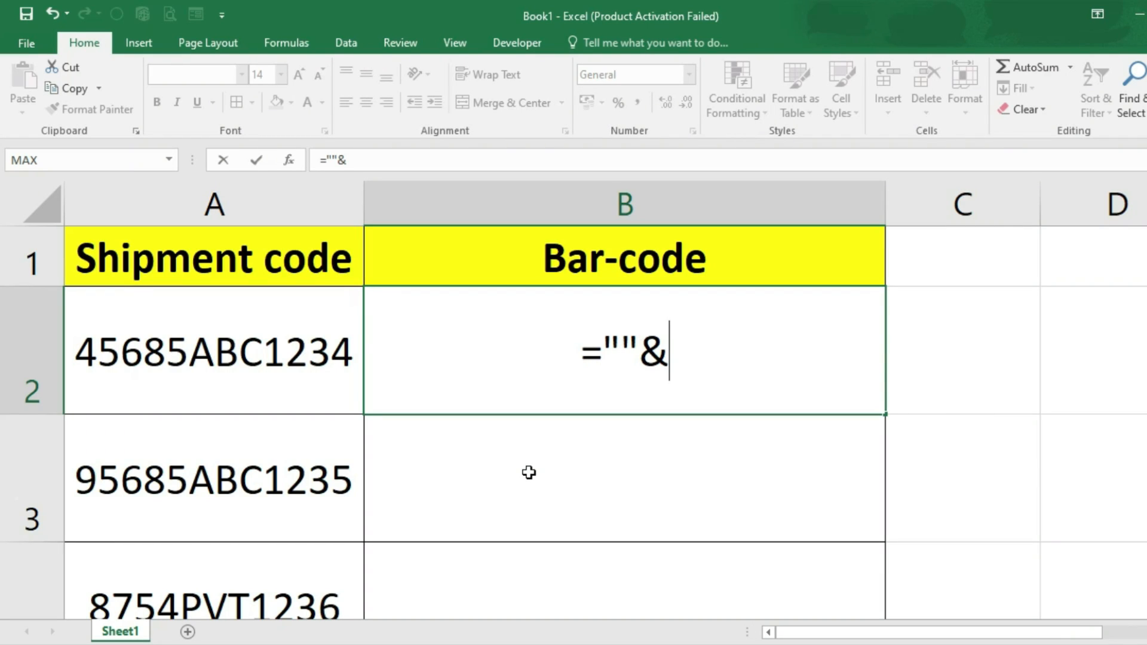
left_click(249, 365)
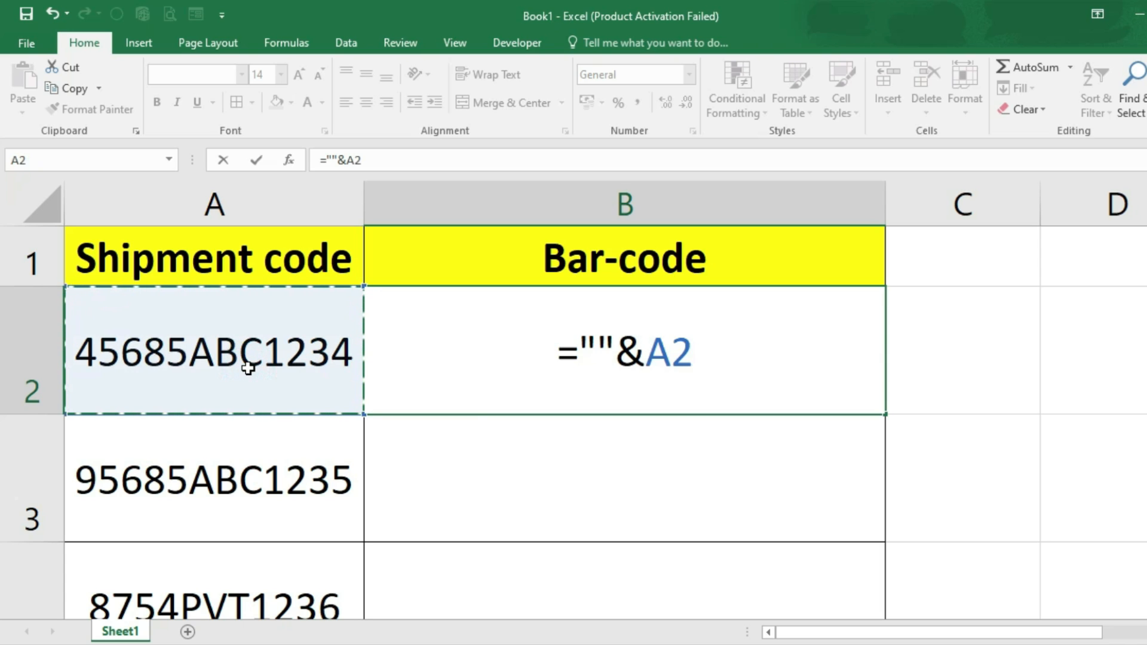
type("&")
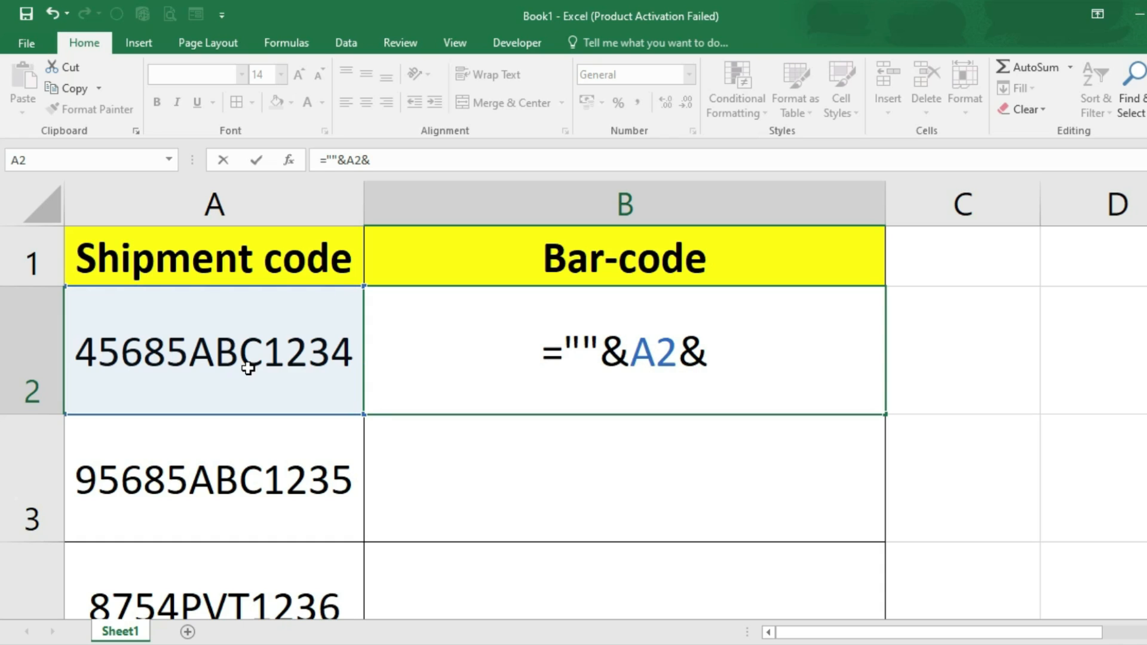
type("\"\"")
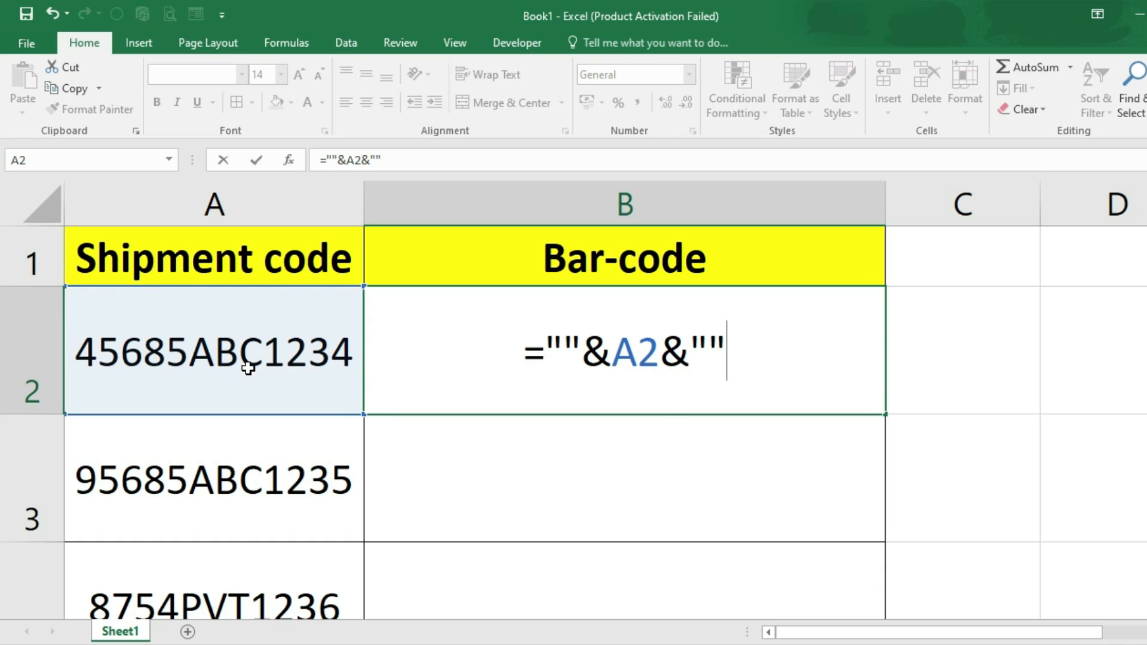
key("Return")
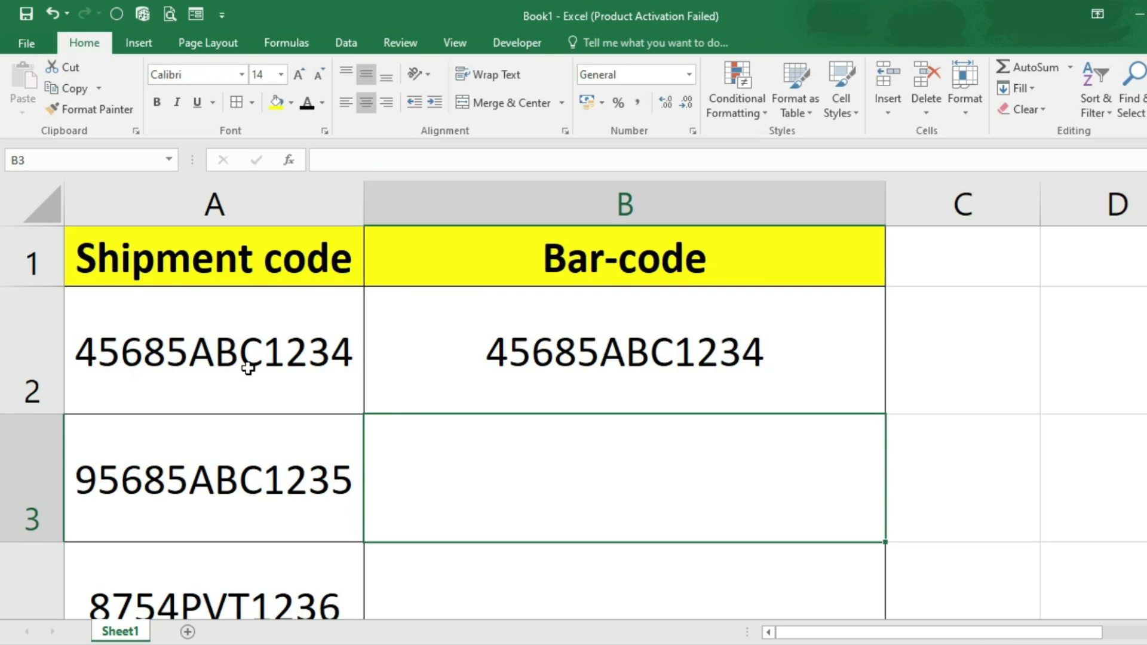
Fill the B2 formula down through cell B5.
scroll(593, 385, "down", 2)
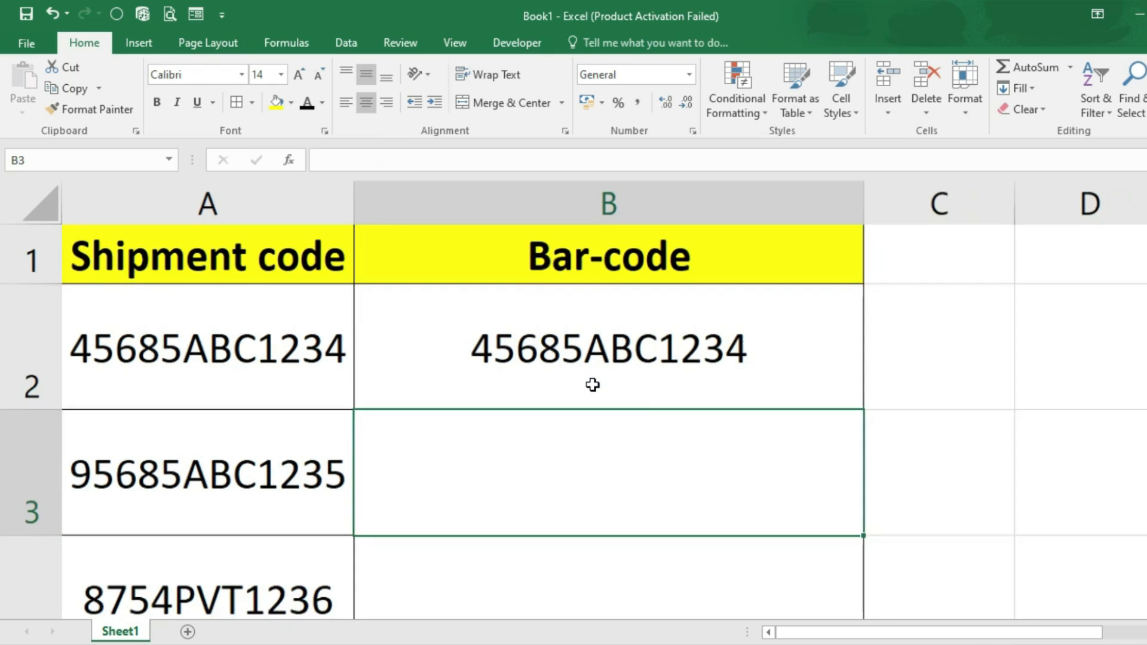
scroll(593, 385, "down", 1)
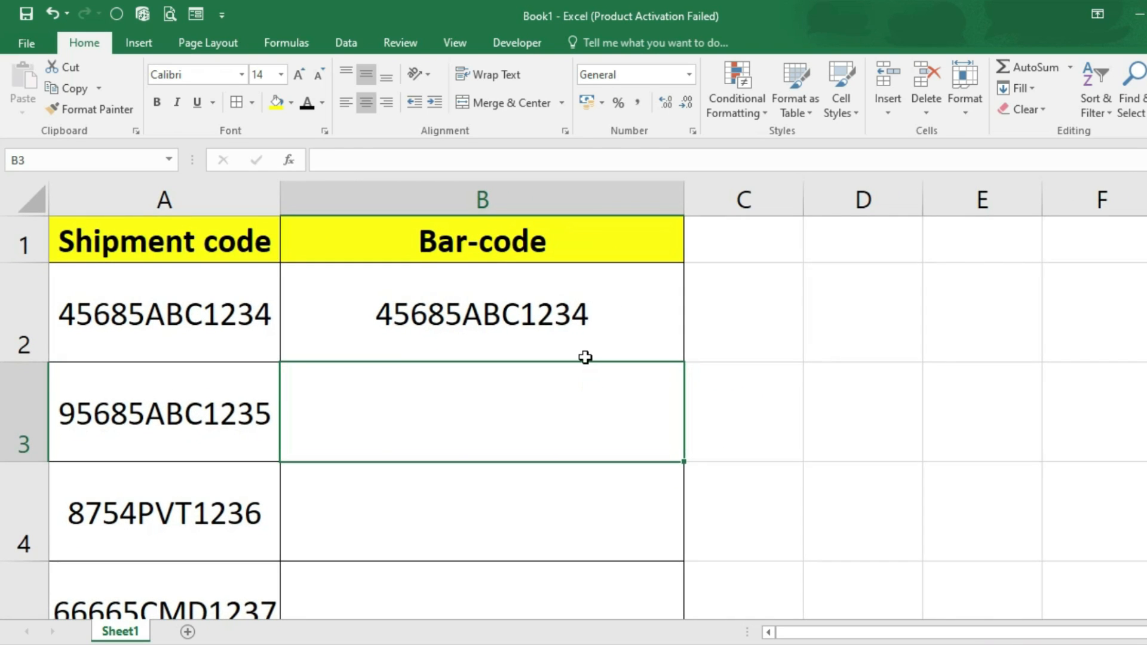
scroll(584, 358, "down", 1)
scroll(580, 331, "down", 1)
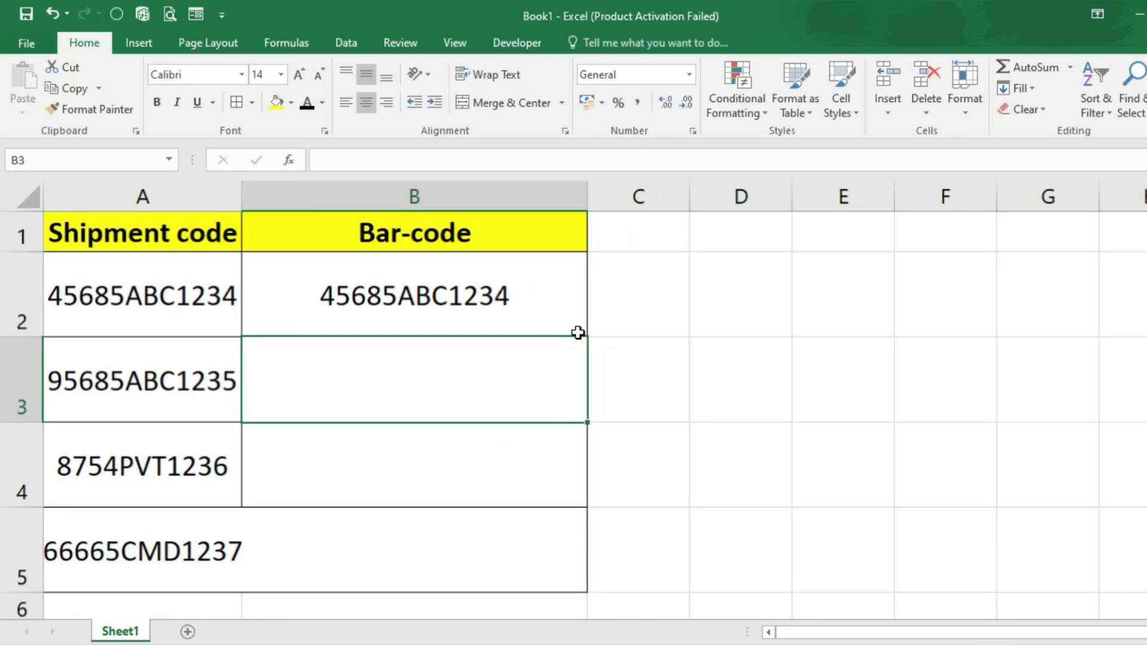
left_click(548, 317)
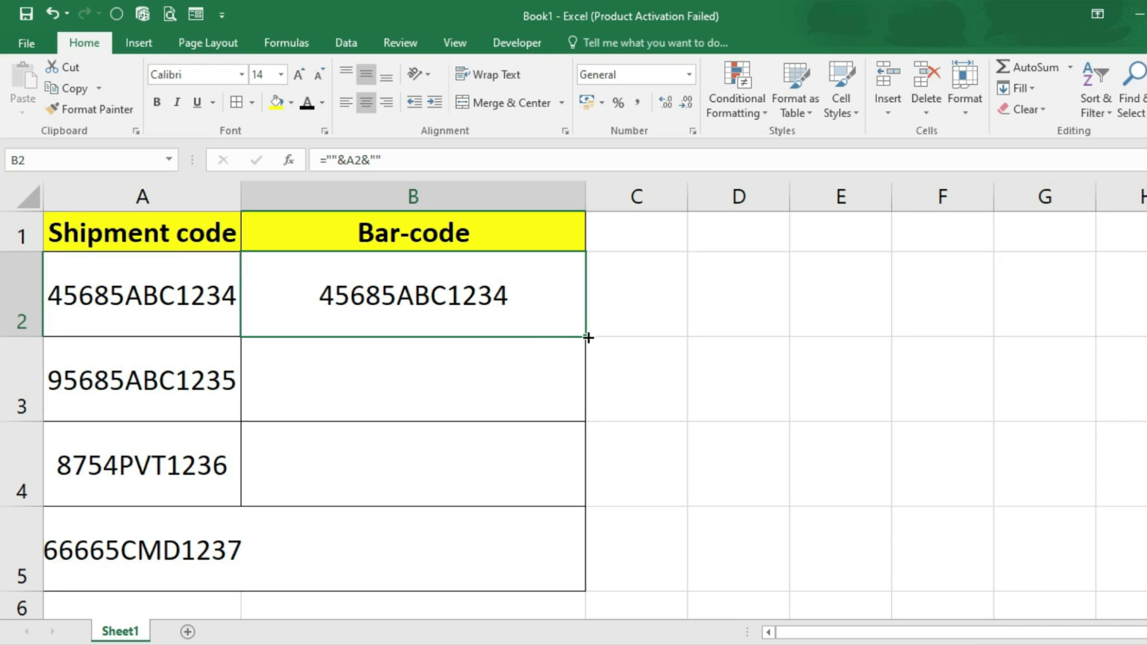
left_click_drag(585, 337, 566, 580)
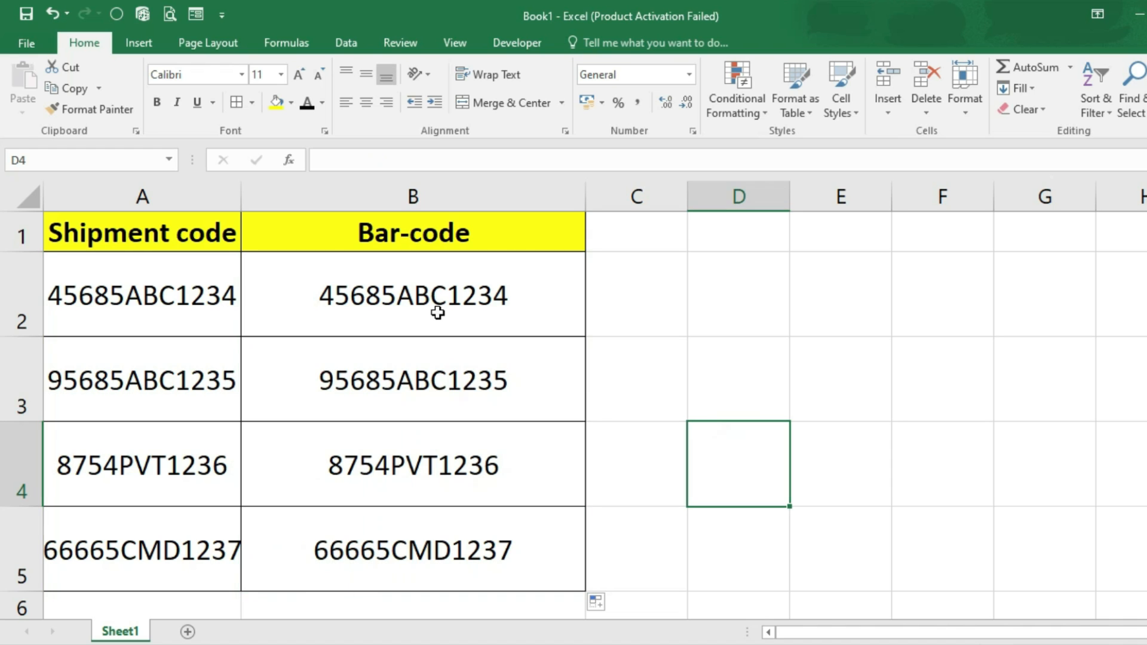
Change the font of cells B2:B5 to Libre Barcode 39.
left_click(437, 320)
left_click_drag(437, 321, 428, 537)
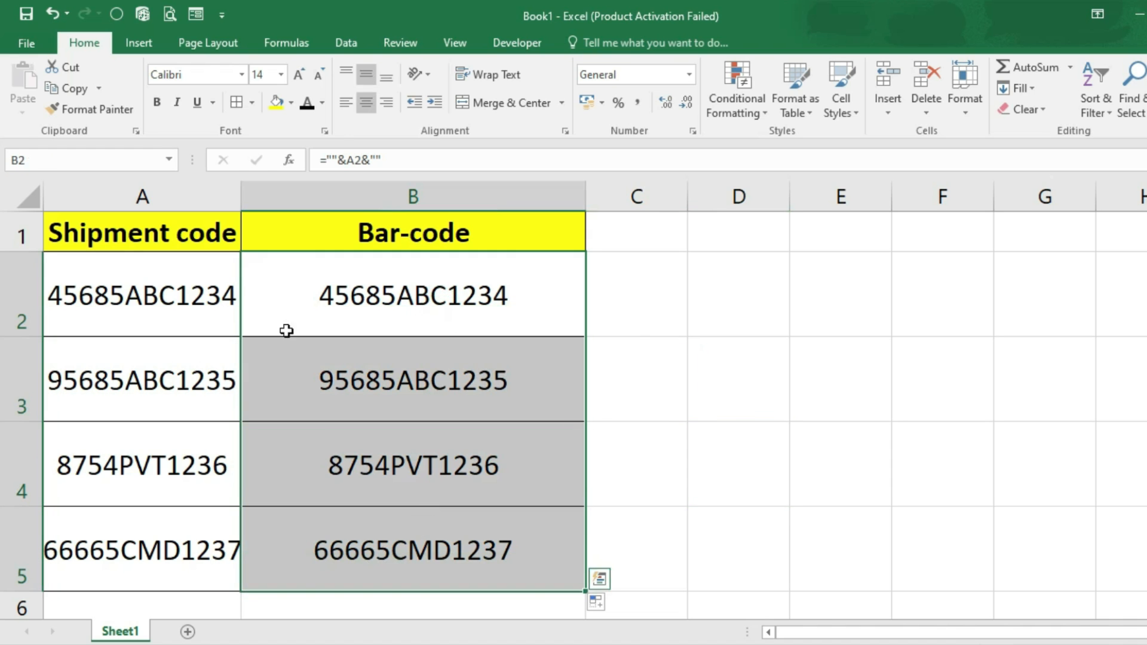
left_click(241, 76)
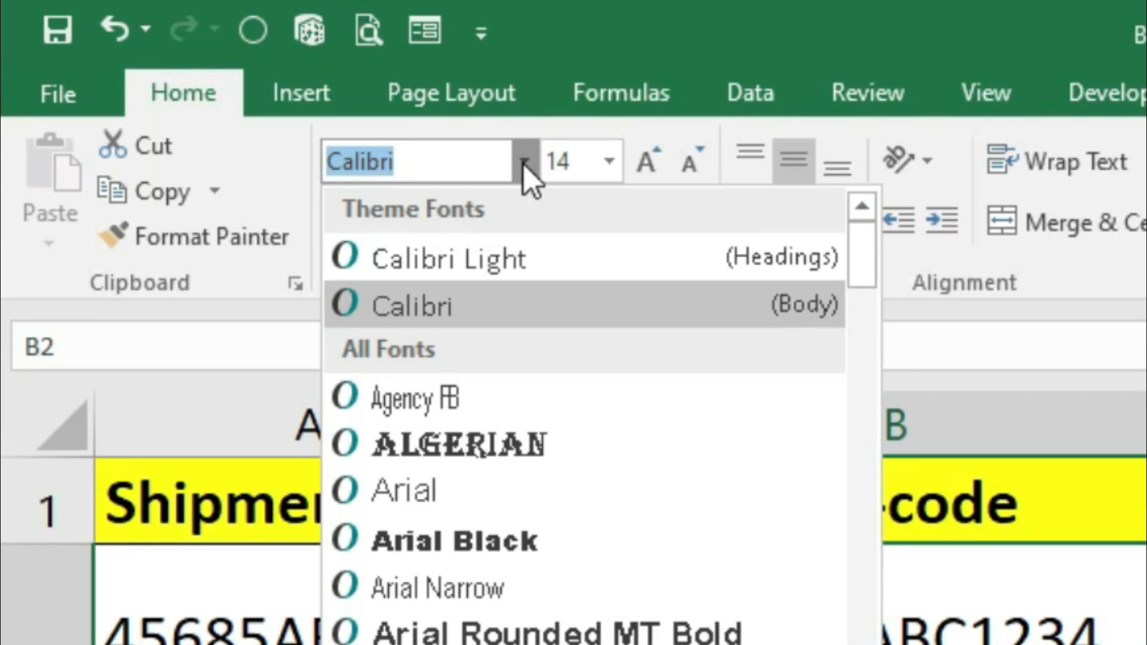
type("Libre Barcode 39")
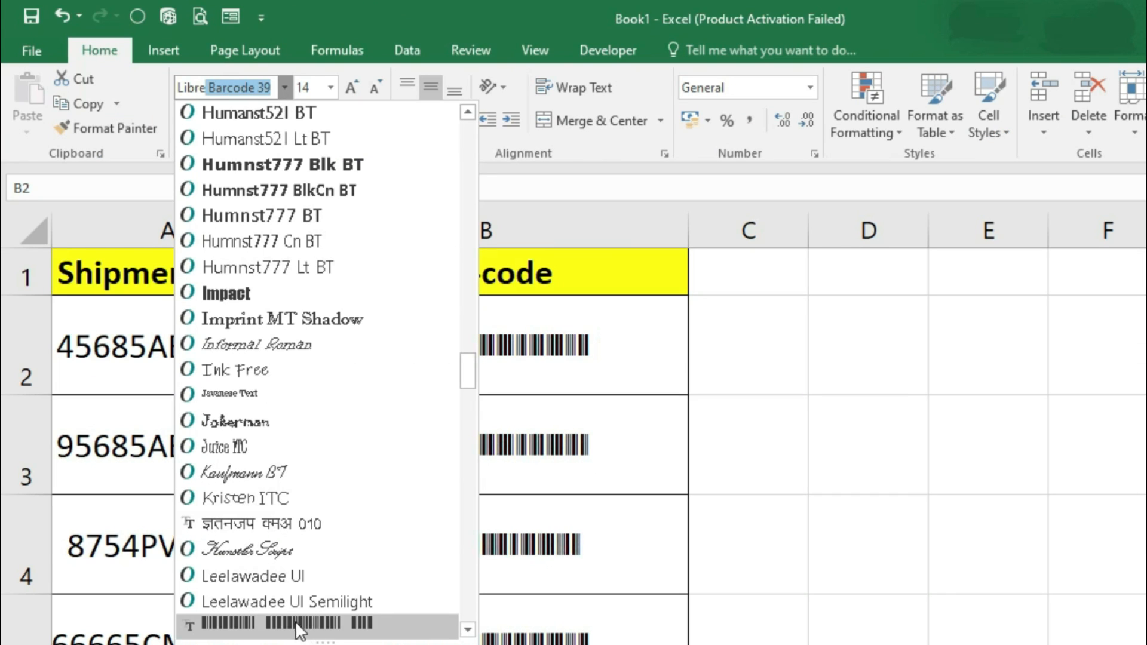
left_click(293, 617)
Increase the font size of the bar-codes in B2:B5 to 24.
left_click_drag(428, 340, 395, 624)
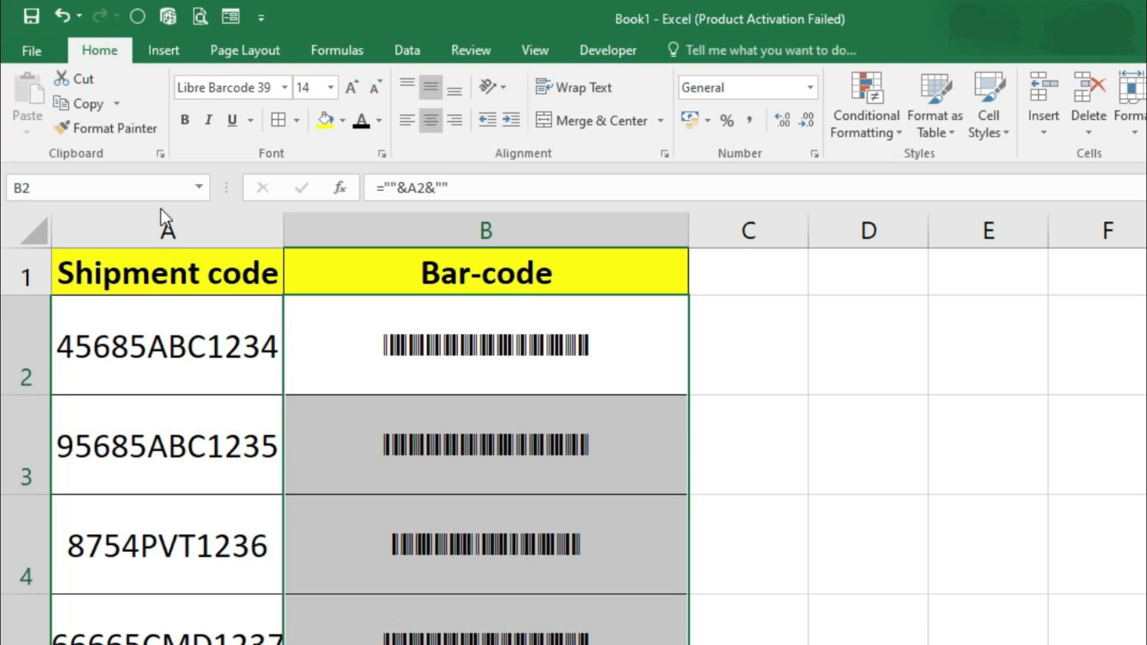
left_click(352, 87)
left_click(351, 88)
left_click(352, 87)
left_click(352, 87)
left_click(351, 83)
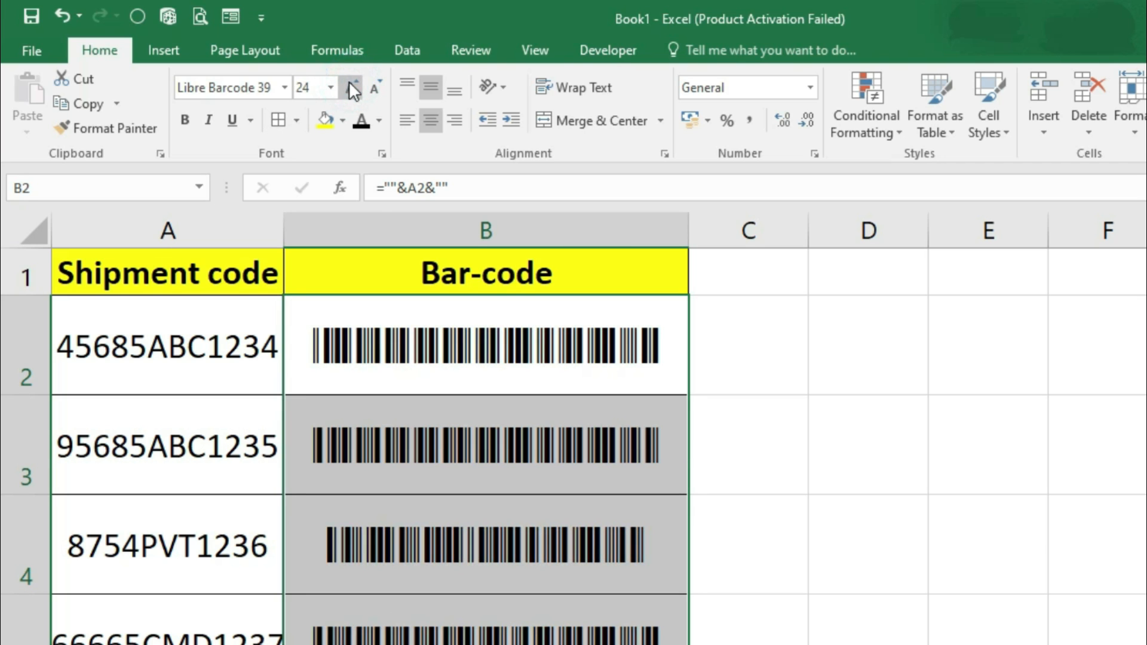
left_click(747, 504)
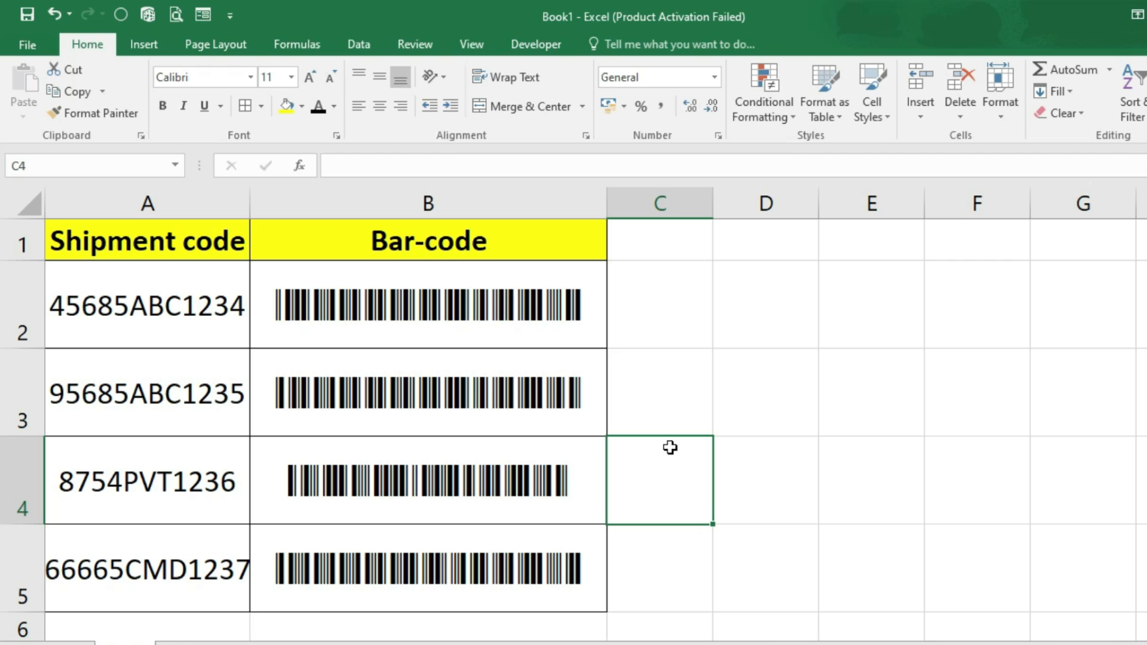
Switch to the web browser, search Google for "bar code font from google" and open the Libre Barcode 39 result from Google Fonts.
left_click(253, 77)
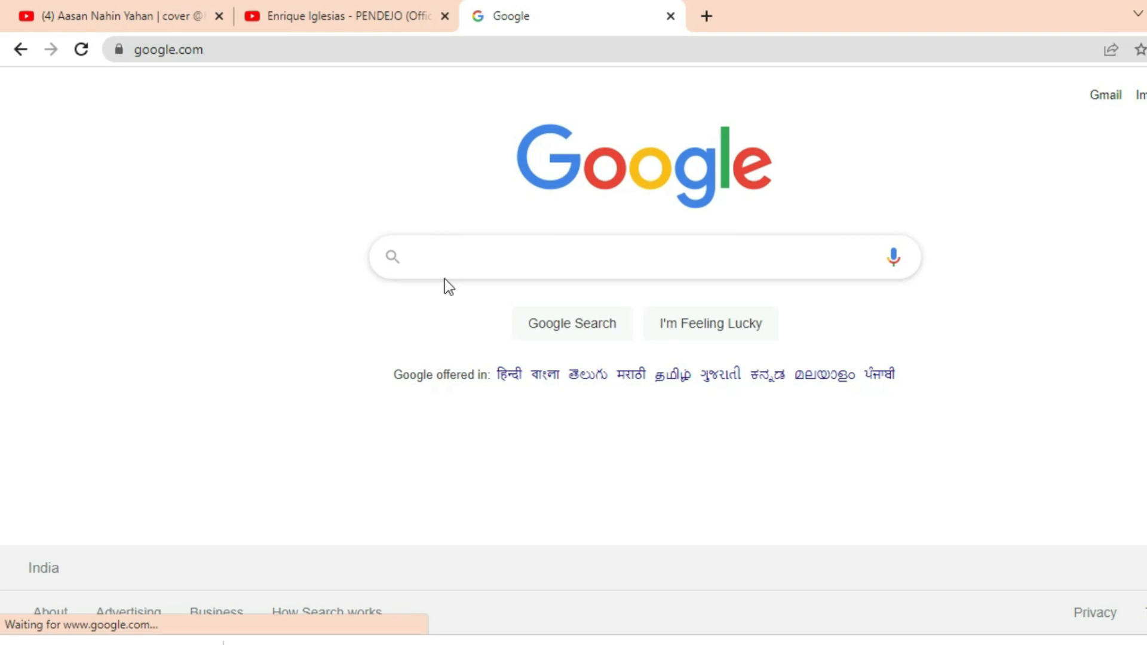
type("li")
key("BackSpace")
key("BackSpace")
type("bar code font")
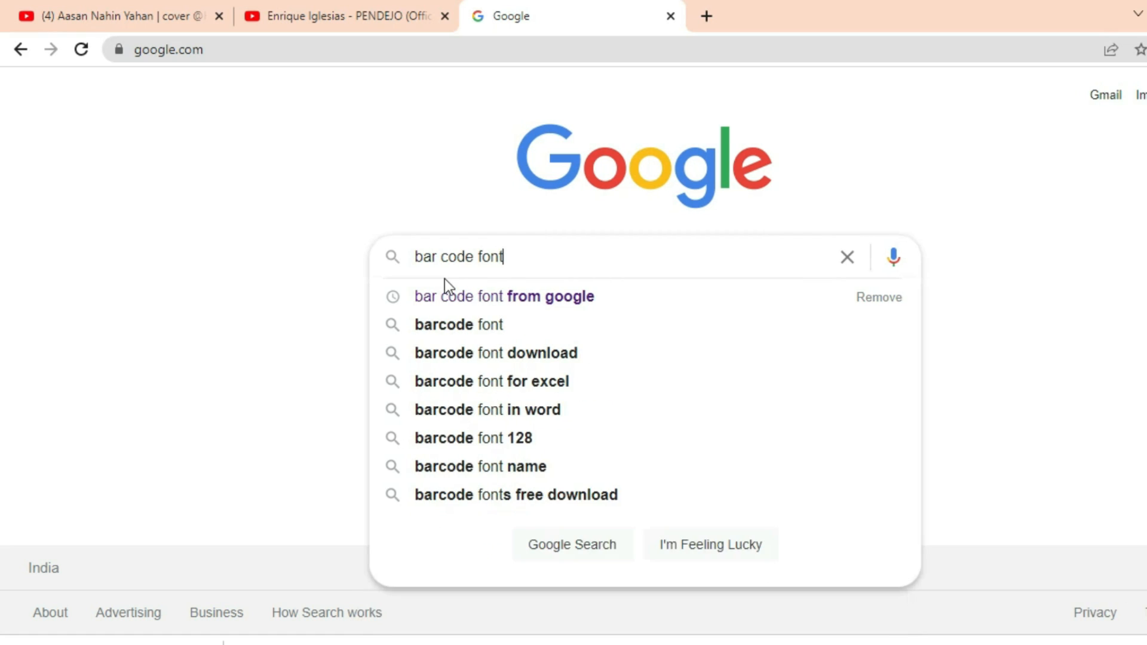
type(" from google")
key("Return")
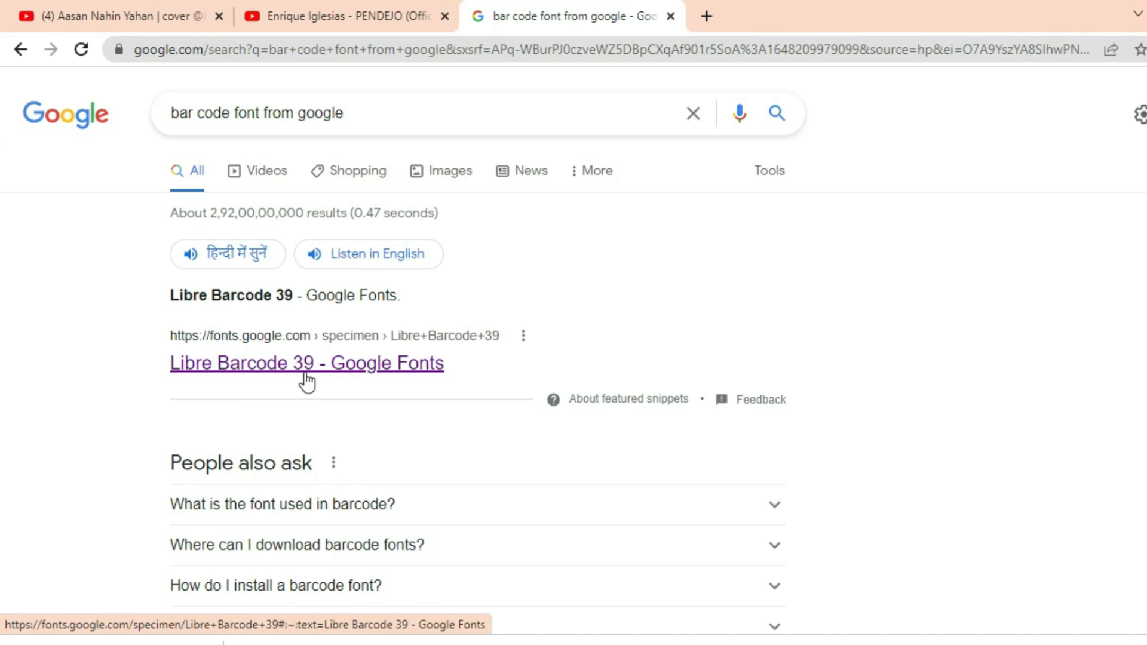
left_click(397, 373)
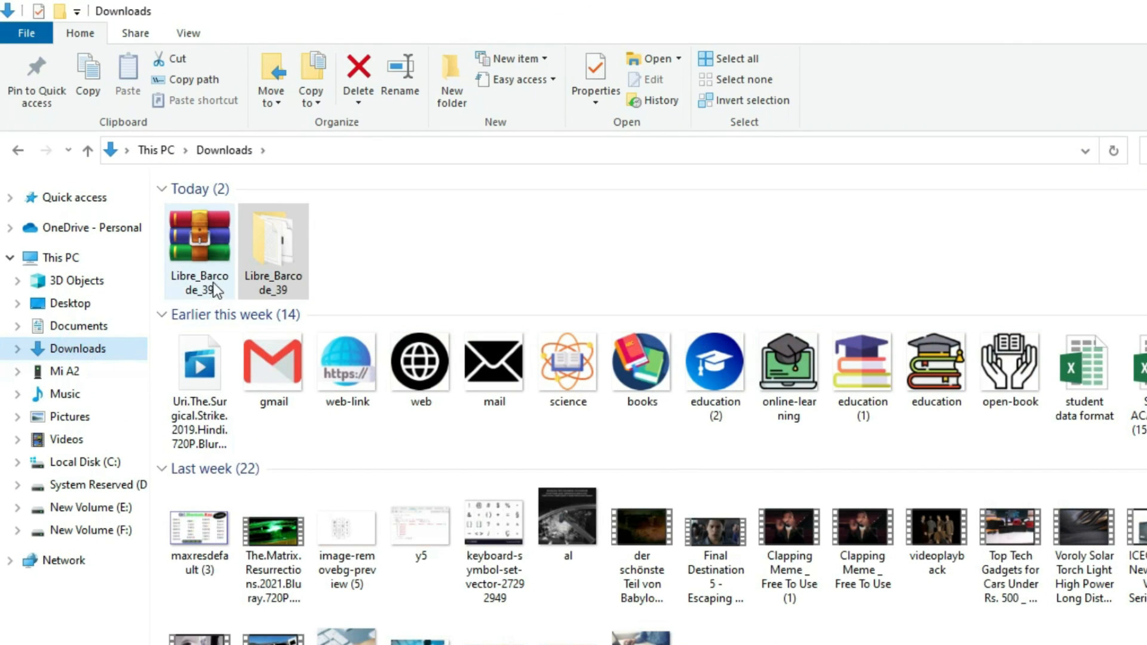
In the Downloads folder of File Explorer, extract the Libre_Barcode_39 archive to a folder of the same name and open that folder.
left_click(188, 247)
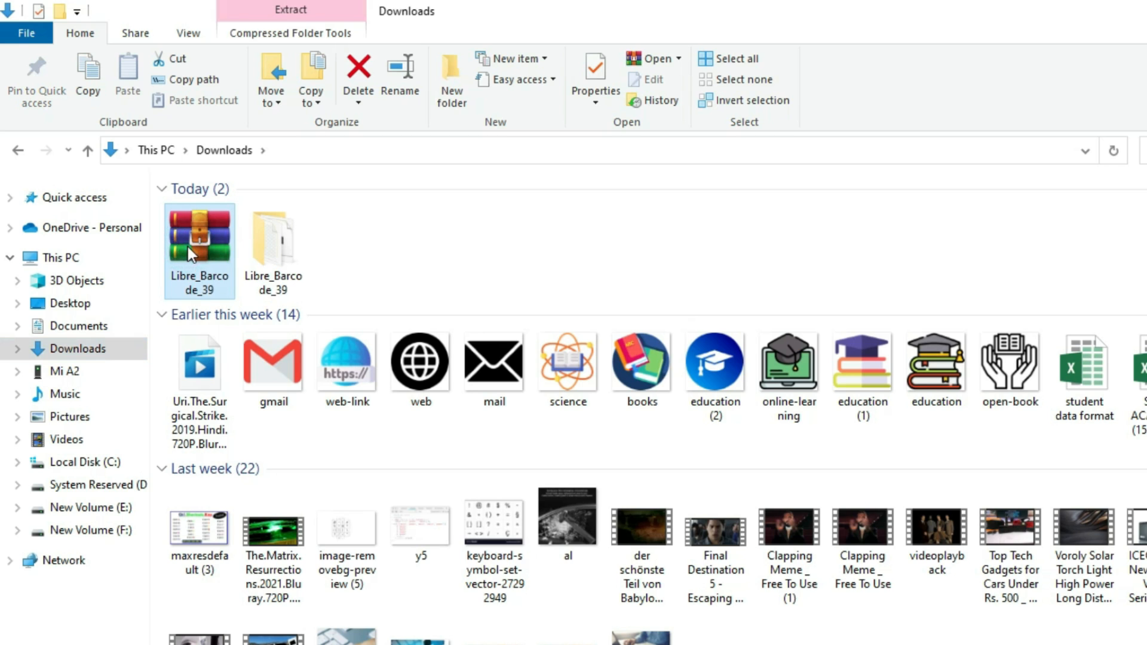
right_click(188, 248)
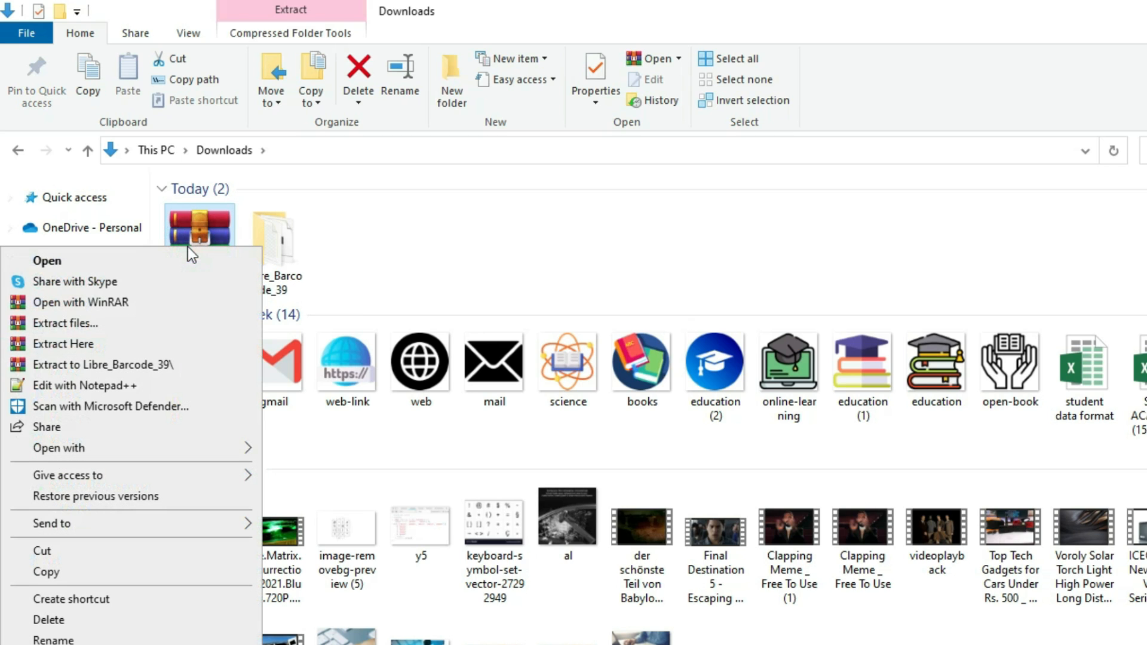
left_click(145, 366)
double_click(300, 252)
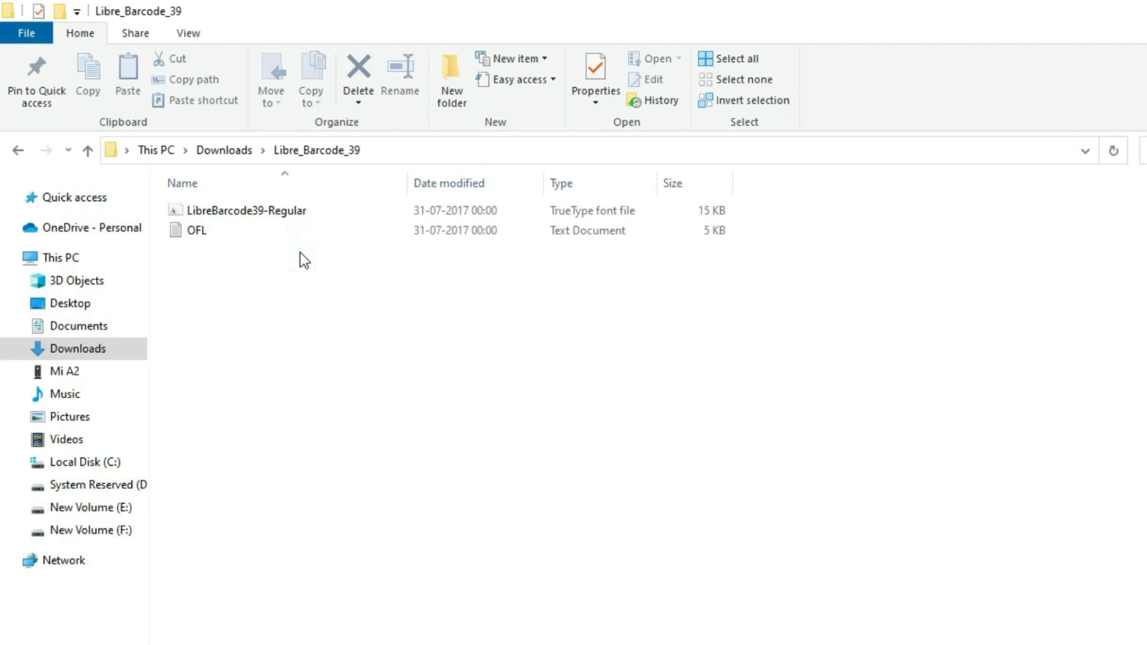
Install the LibreBarcode39-Regular font file and switch back to the Book1 workbook in Excel.
double_click(223, 212)
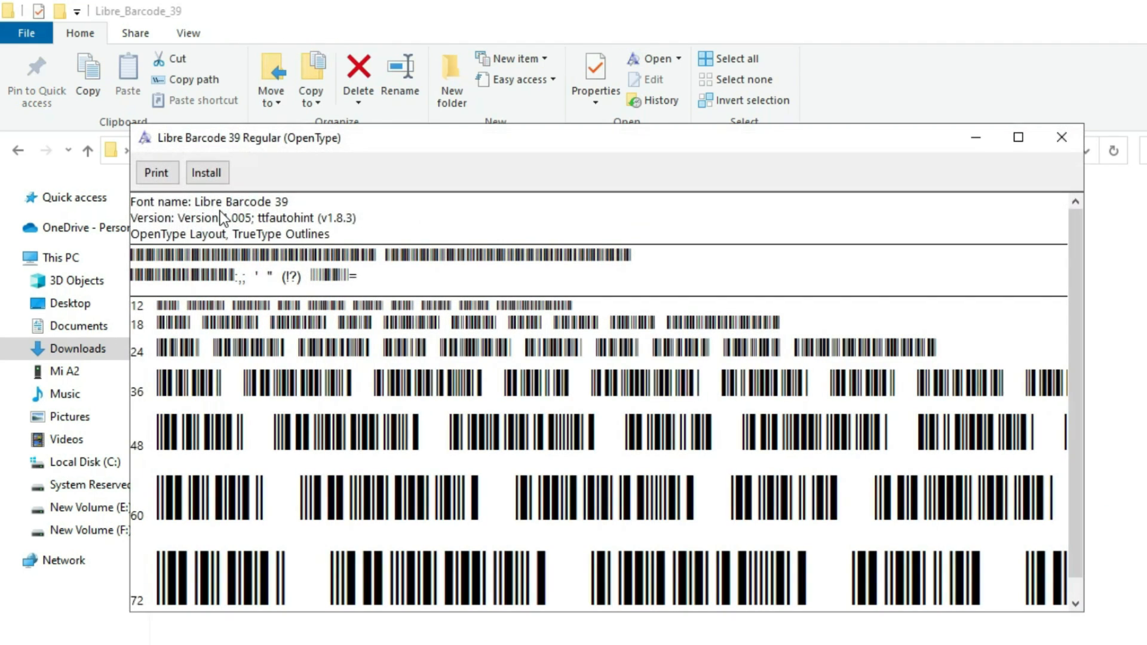
left_click(219, 175)
left_click(1056, 140)
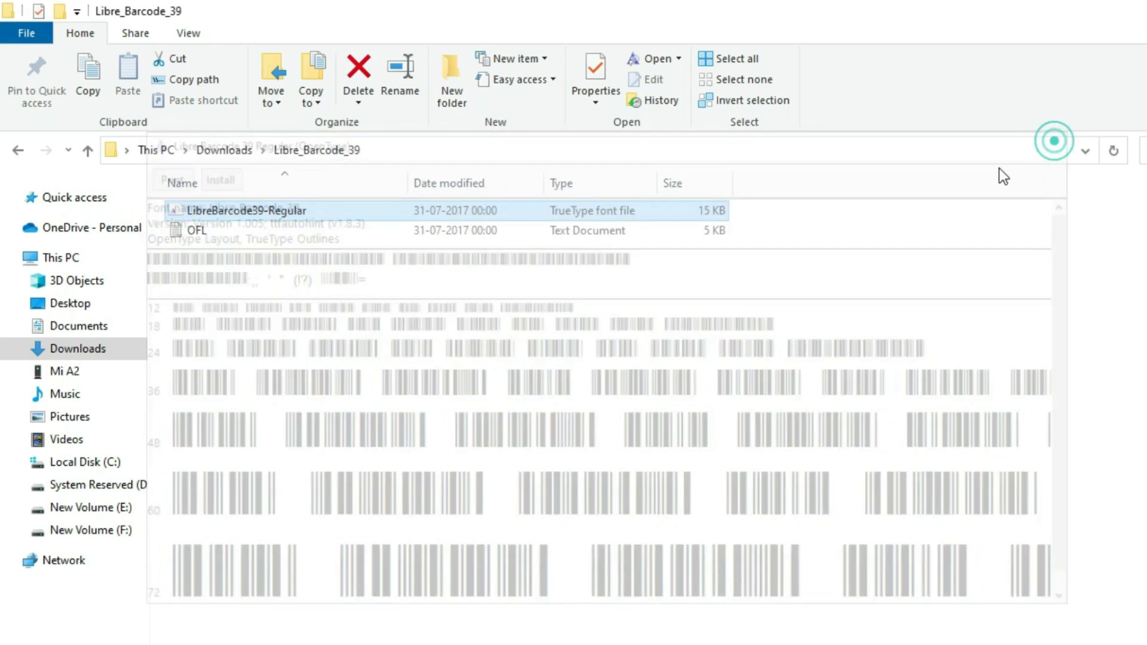
left_click(672, 644)
left_click(775, 609)
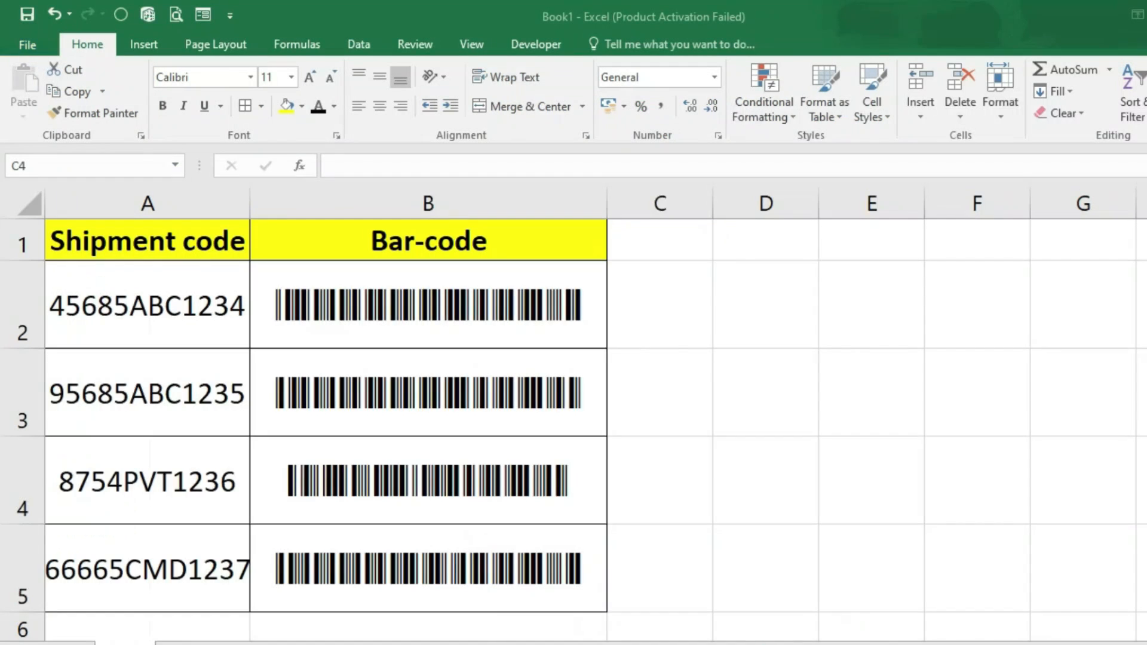